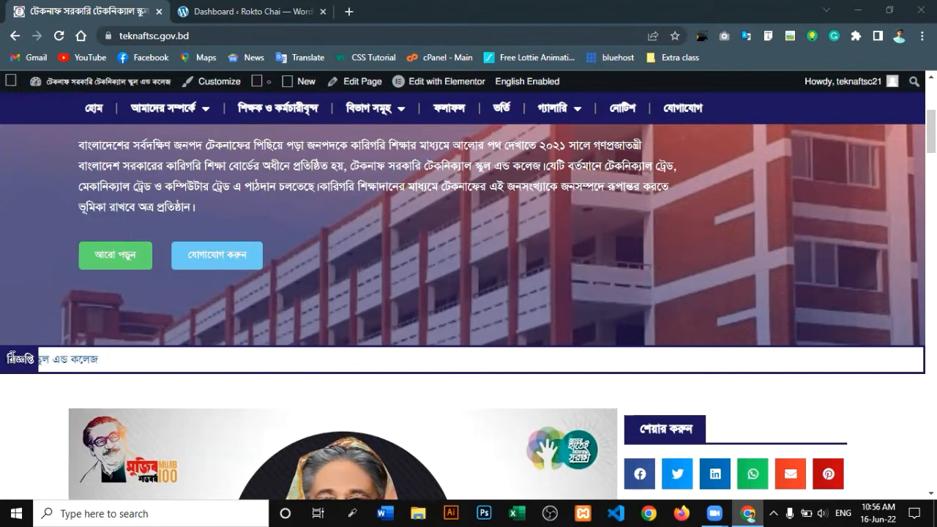
drag(27, 359, 35, 360)
click(56, 378)
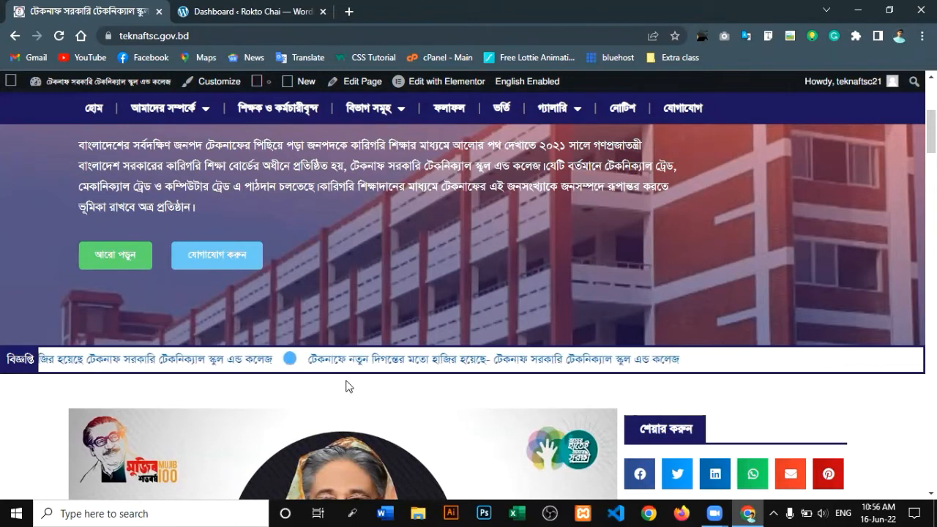
Step: Search the plugin directory of the Rokto Chai site for "PJ News"
click(265, 8)
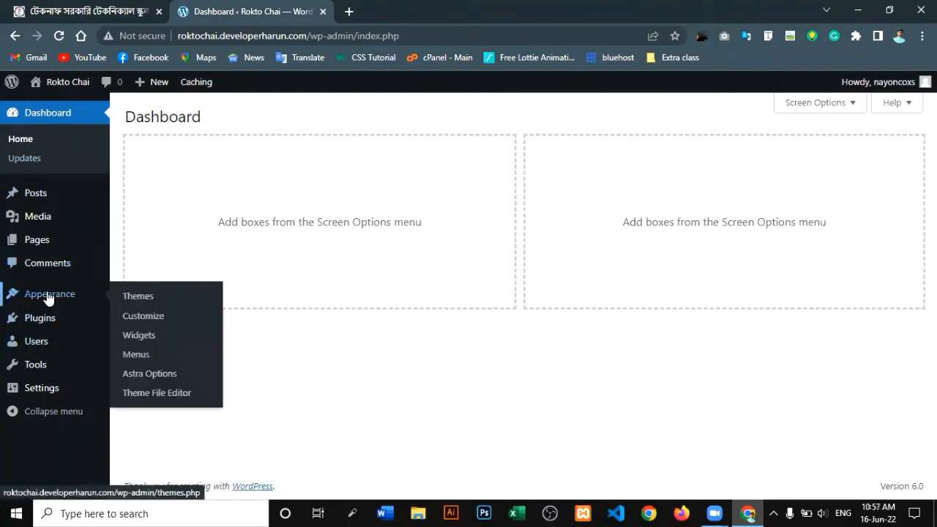
mouse_move(14, 319)
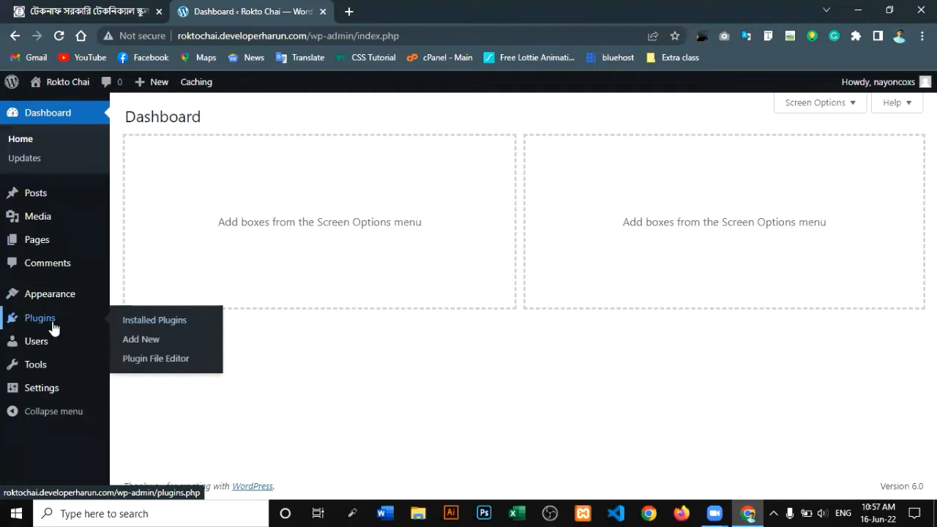
click(157, 340)
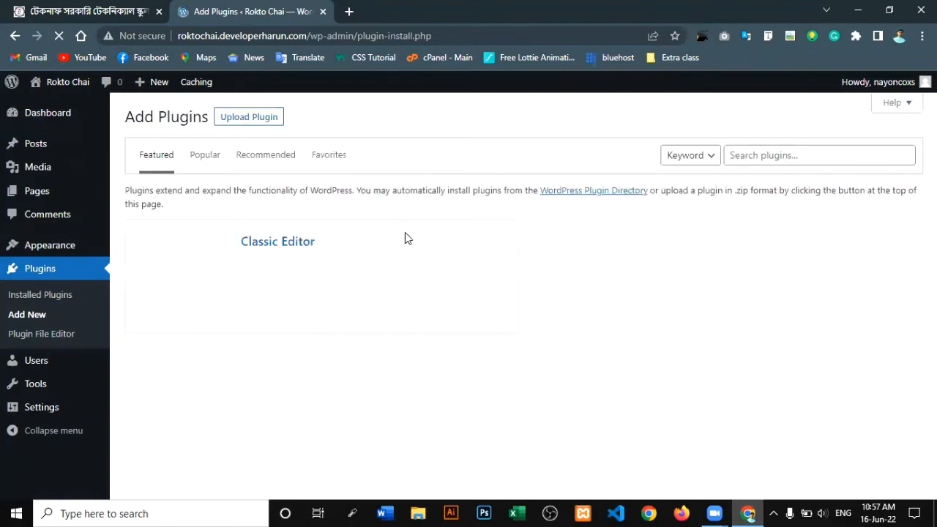
click(732, 155)
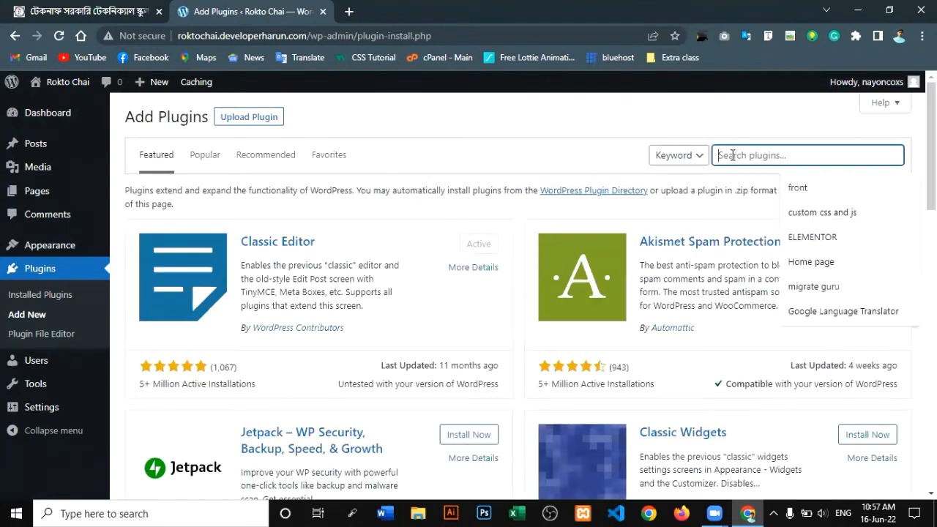
text(Pj)
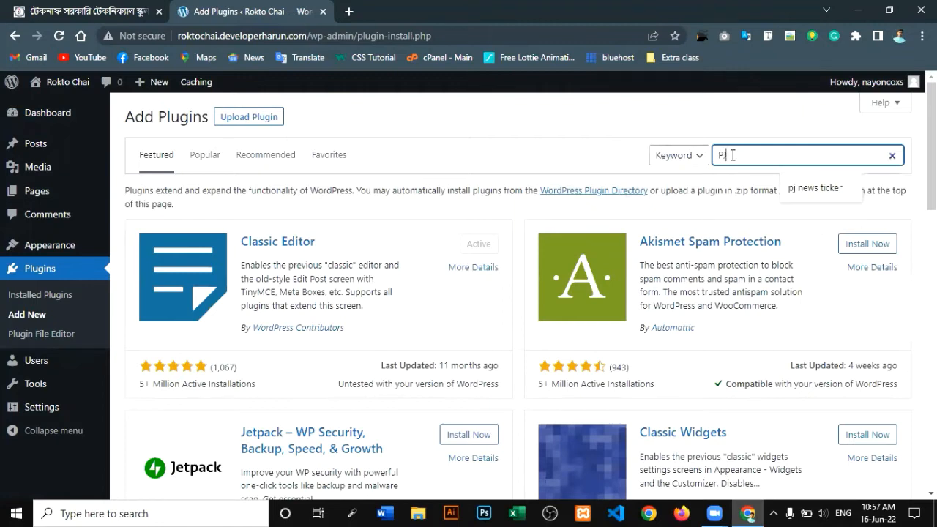
text( New)
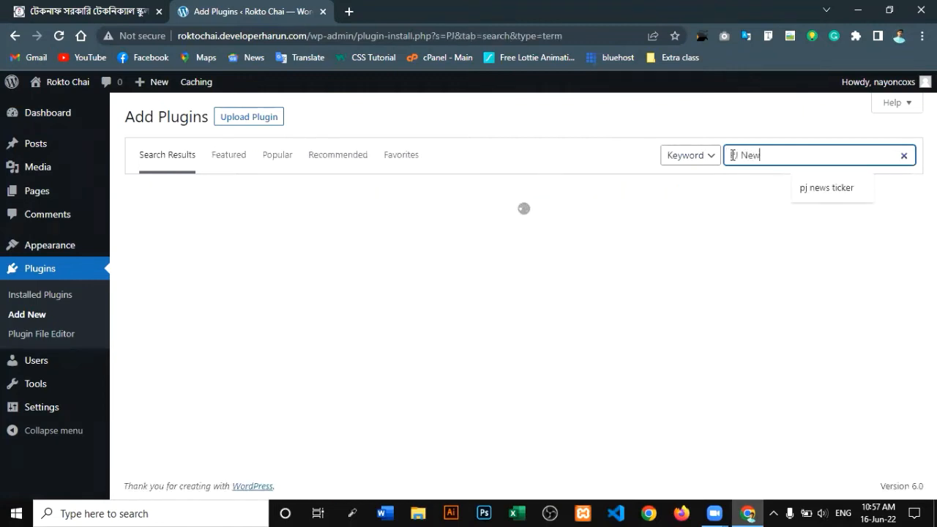
text(s)
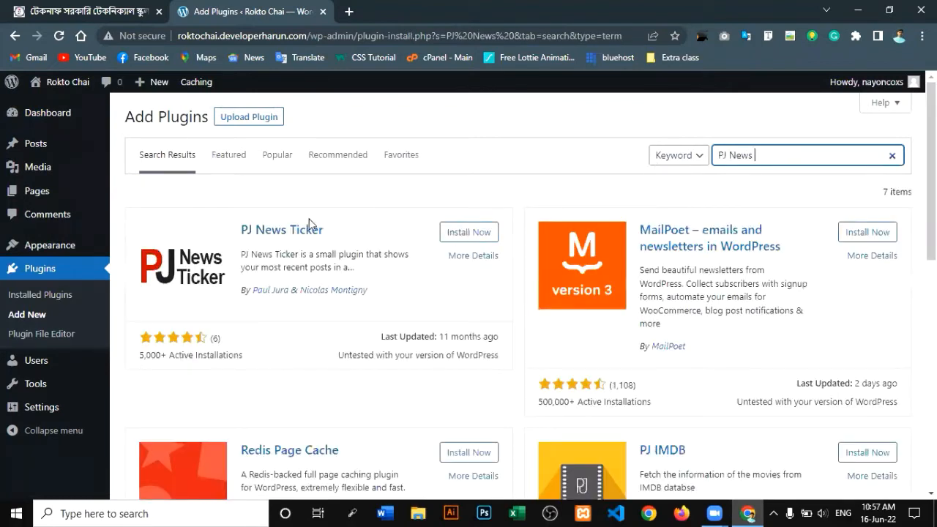
Step: Install and activate the PJ News Ticker plugin
click(478, 234)
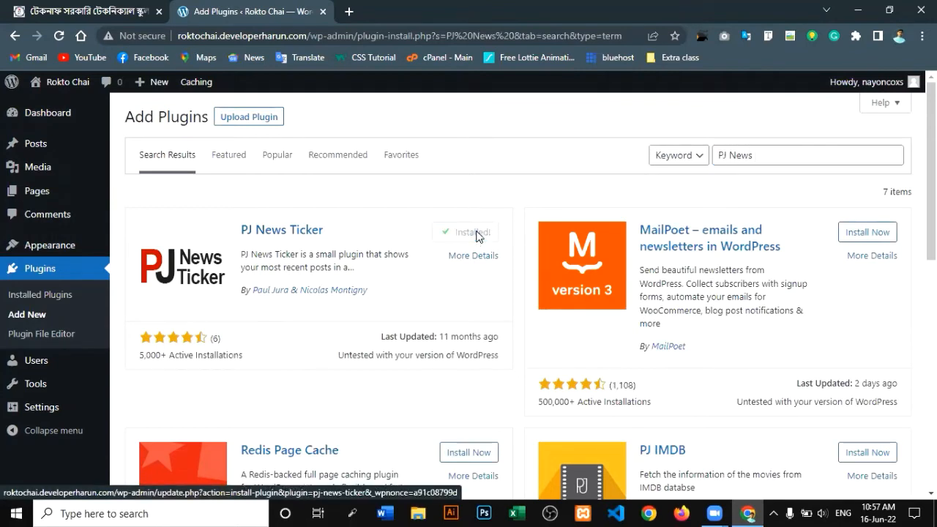
click(475, 234)
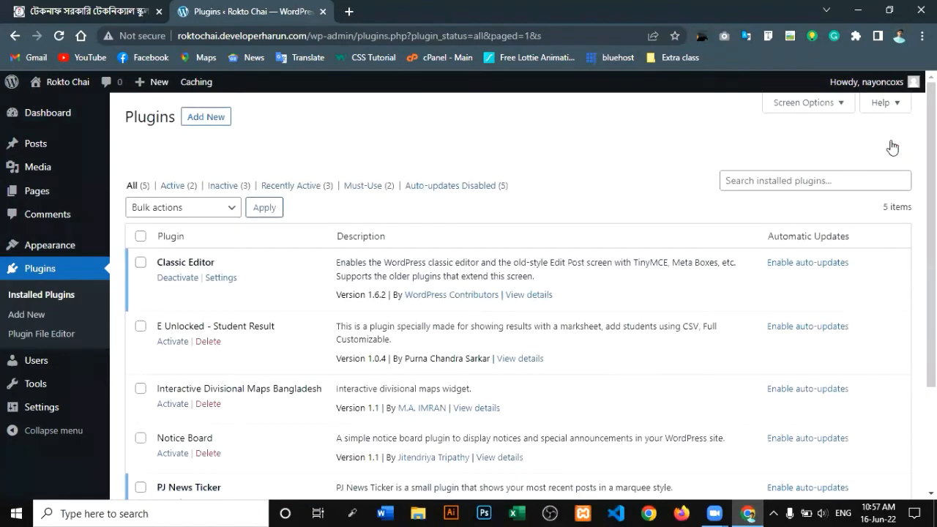
Step: Open the settings page of the PJ News Ticker plugin
mouse_move(51, 404)
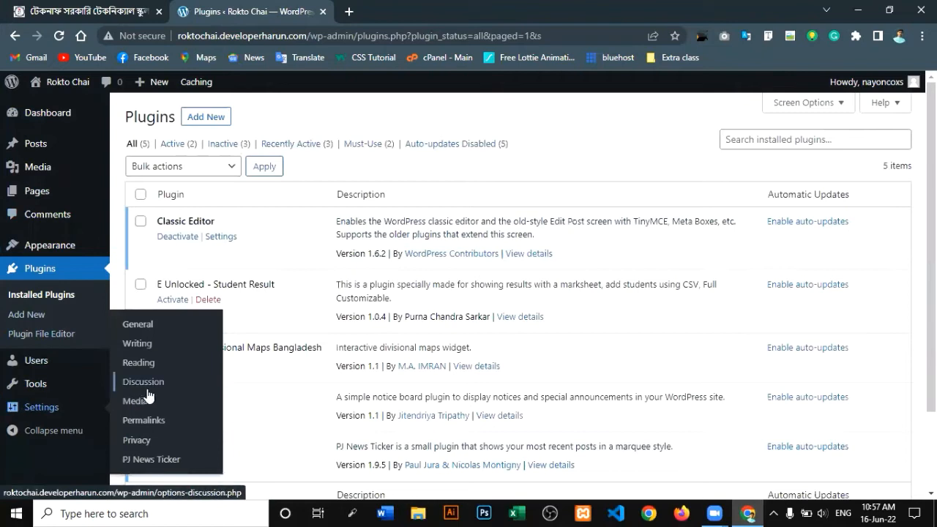
scroll(154, 417, down, 2)
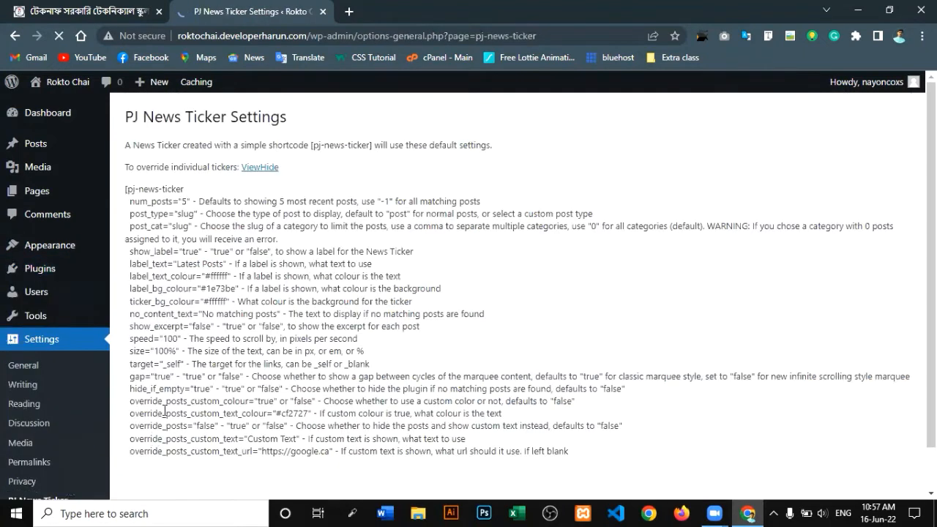
Step: Examine the ticker's shortcode and the available Ticker Content Options on the settings page
scroll(230, 248, down, 2)
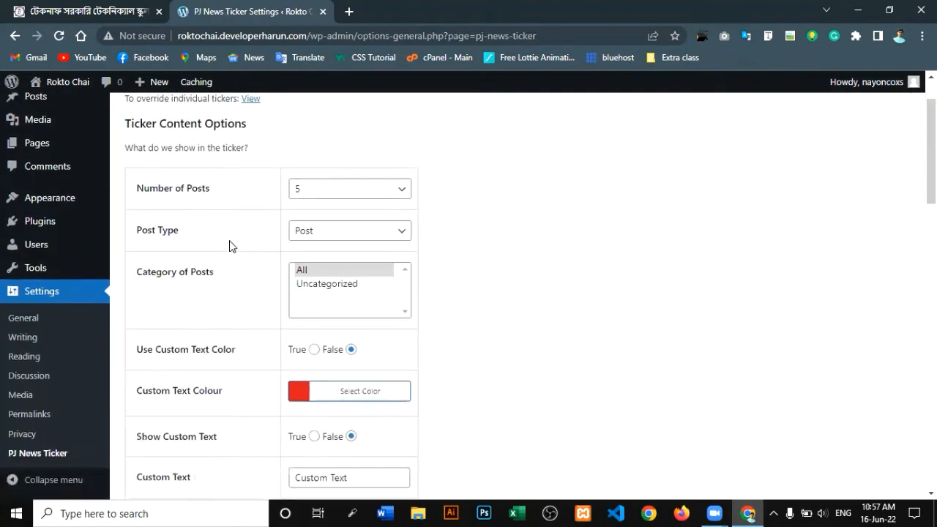
scroll(187, 234, up, 2)
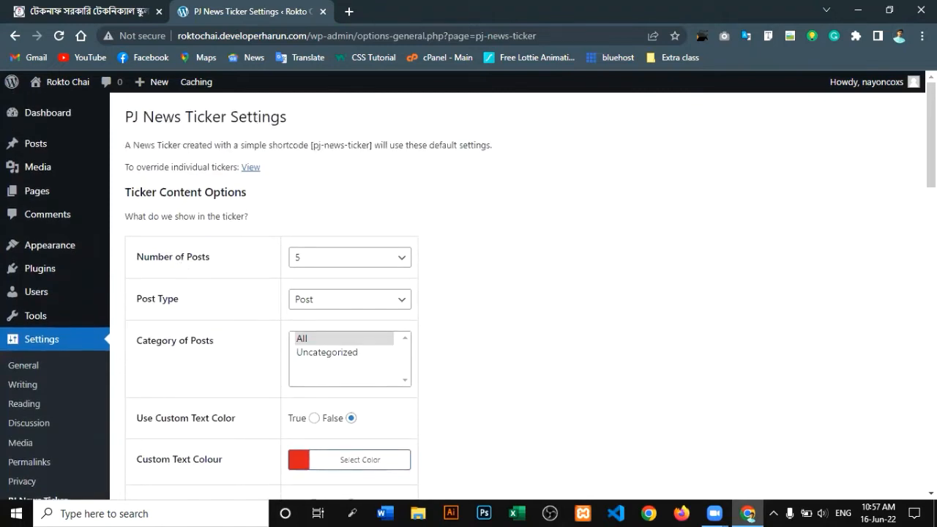
scroll(554, 314, down, 1)
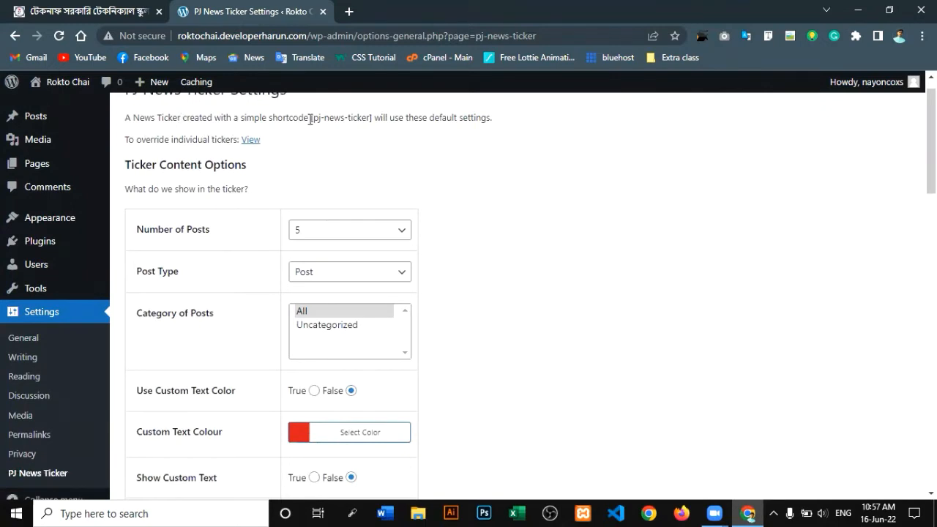
drag(310, 119, 375, 117)
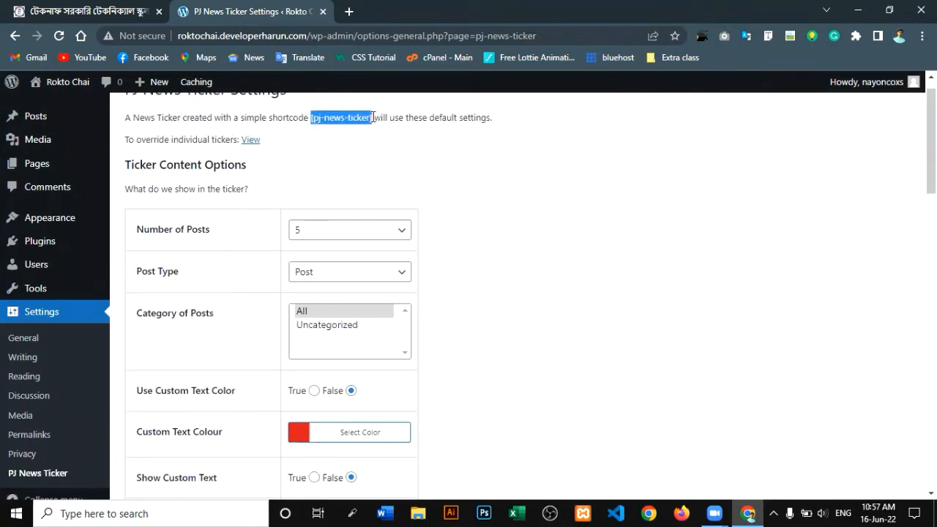
click(448, 144)
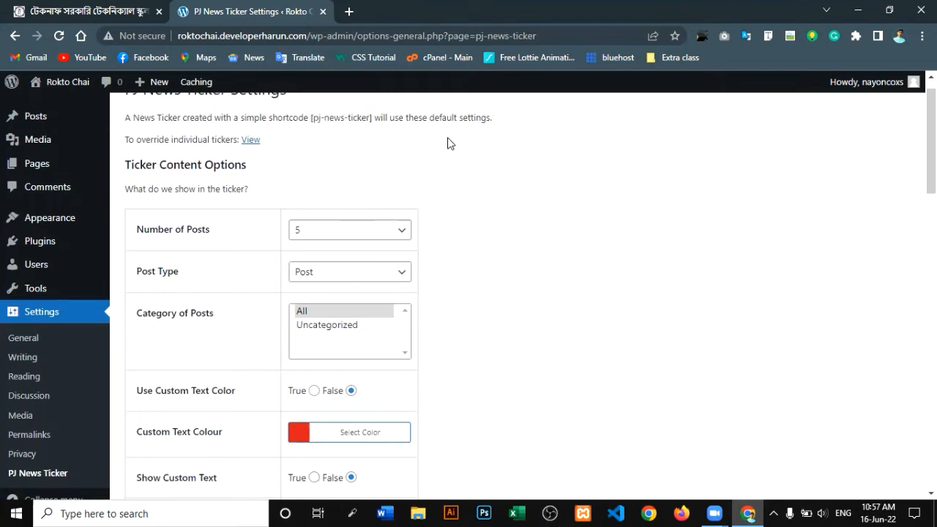
scroll(340, 176, up, 1)
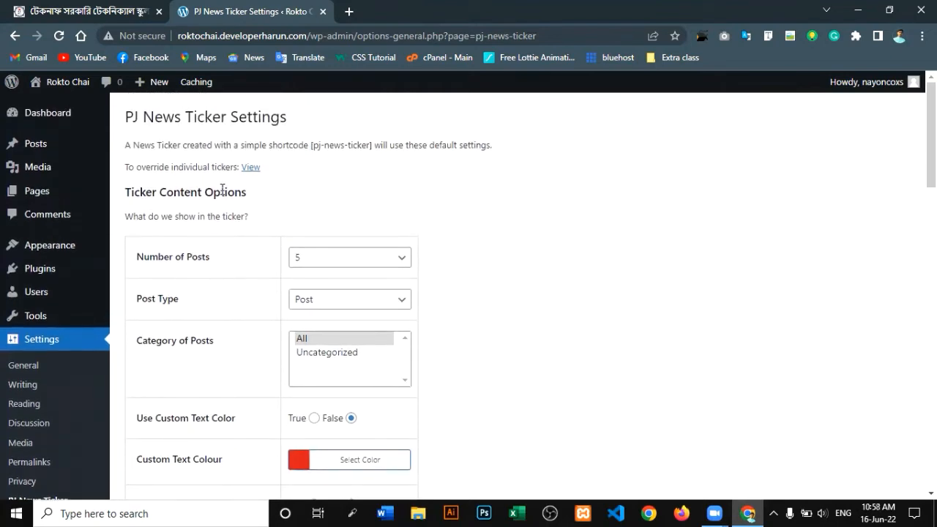
scroll(196, 243, down, 1)
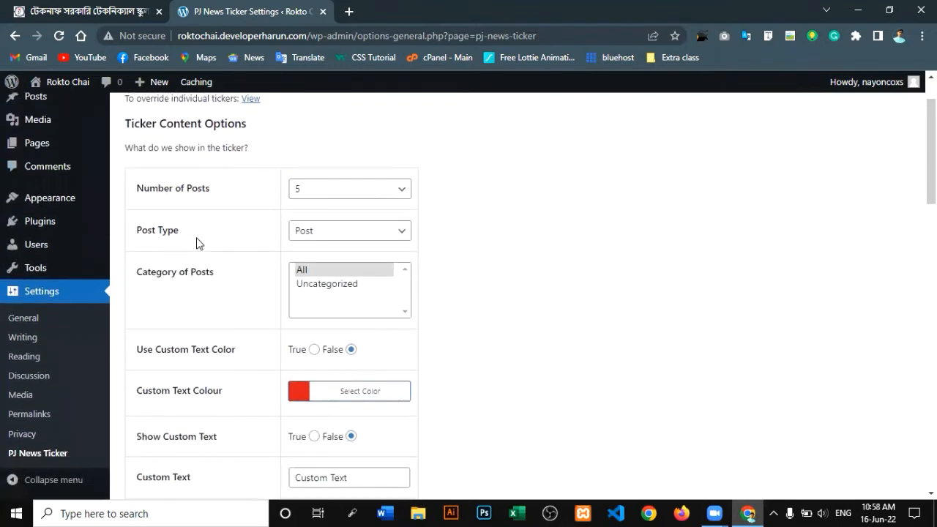
scroll(194, 211, up, 1)
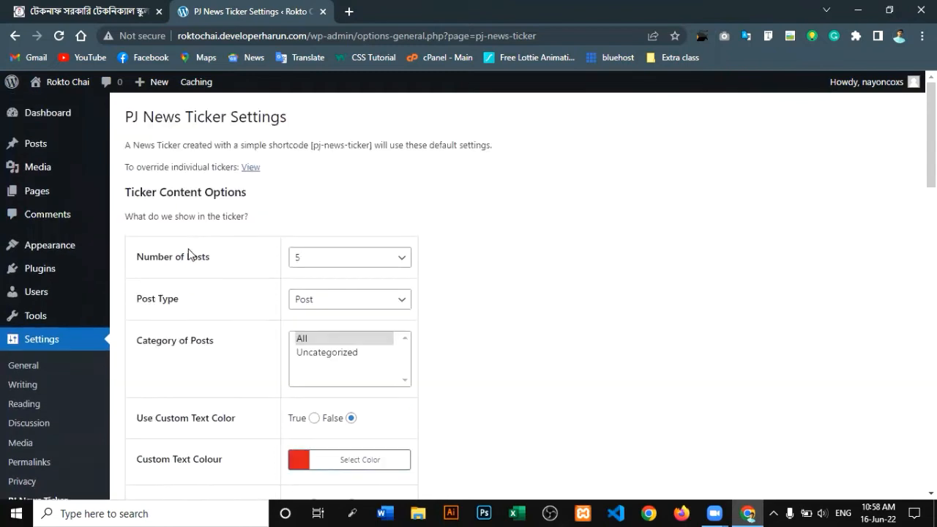
Step: Choose 5 as the ticker's number of posts and check which post types are available
click(326, 264)
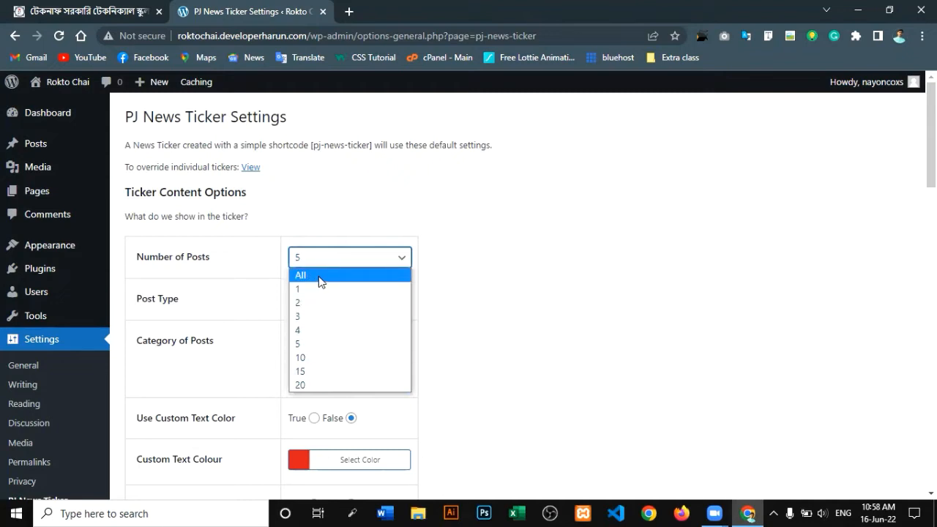
click(305, 346)
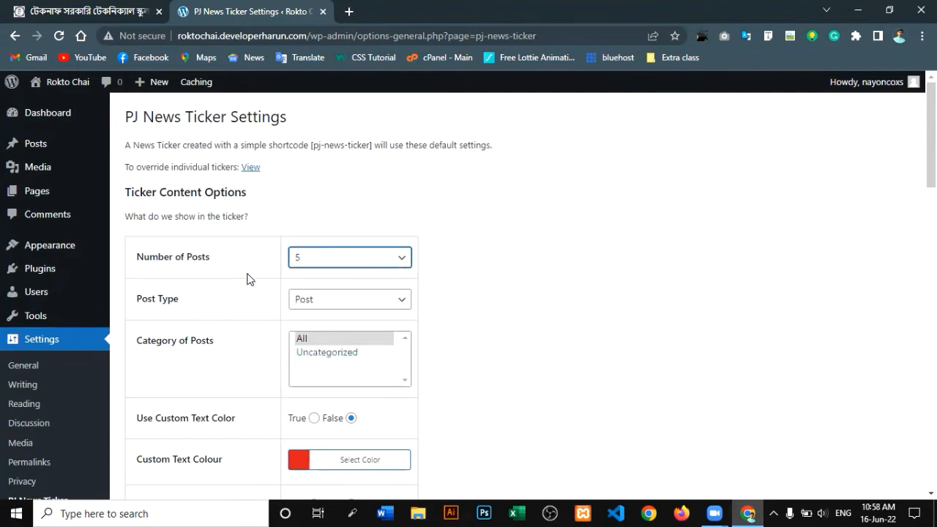
drag(182, 302, 134, 299)
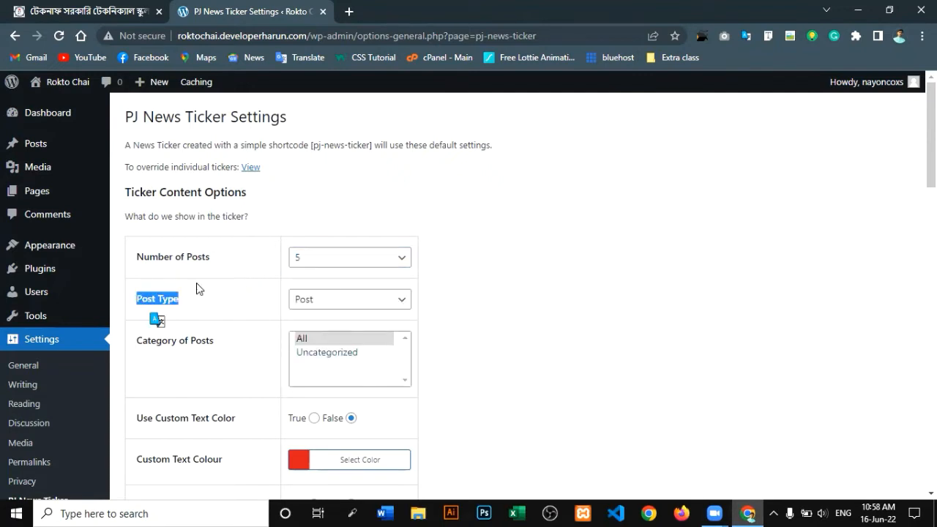
click(215, 299)
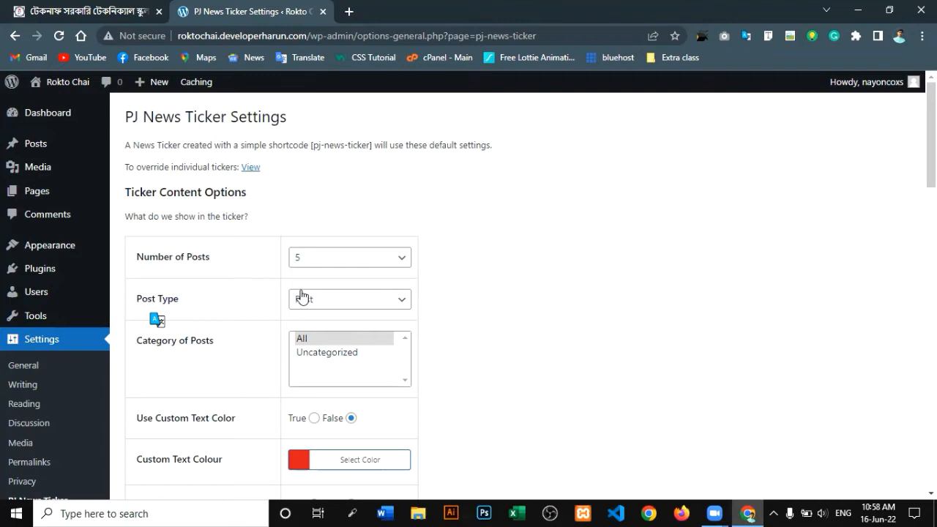
mouse_move(22, 145)
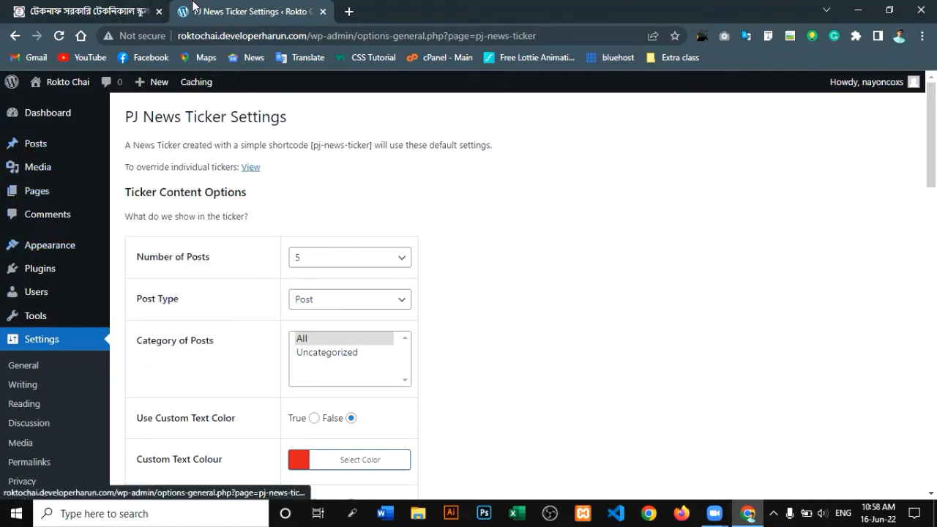
click(326, 300)
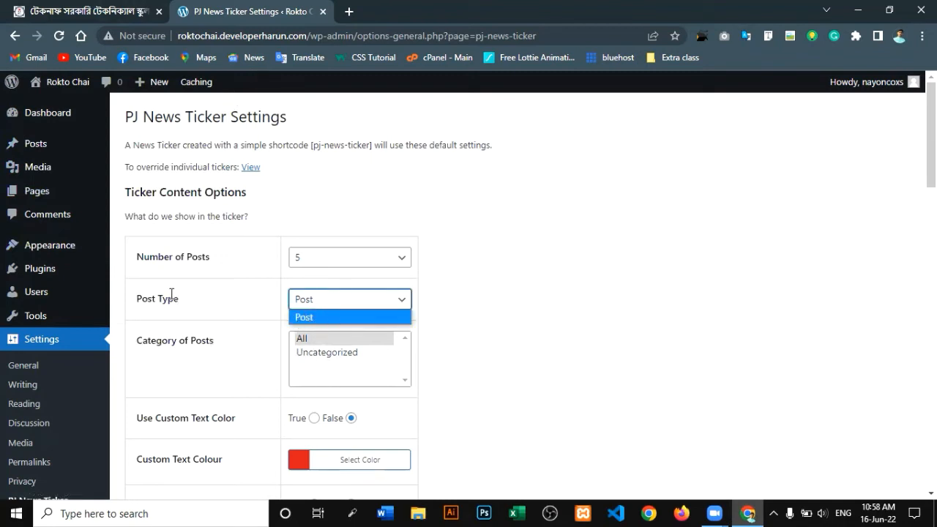
click(198, 287)
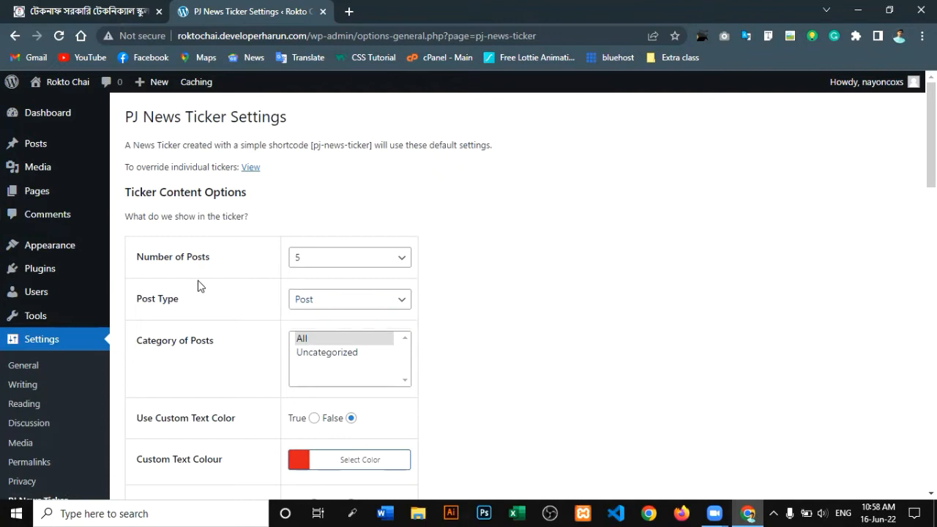
Step: Try Uncategorized as the ticker's category of posts and switch the selection back to All
scroll(234, 300, down, 2)
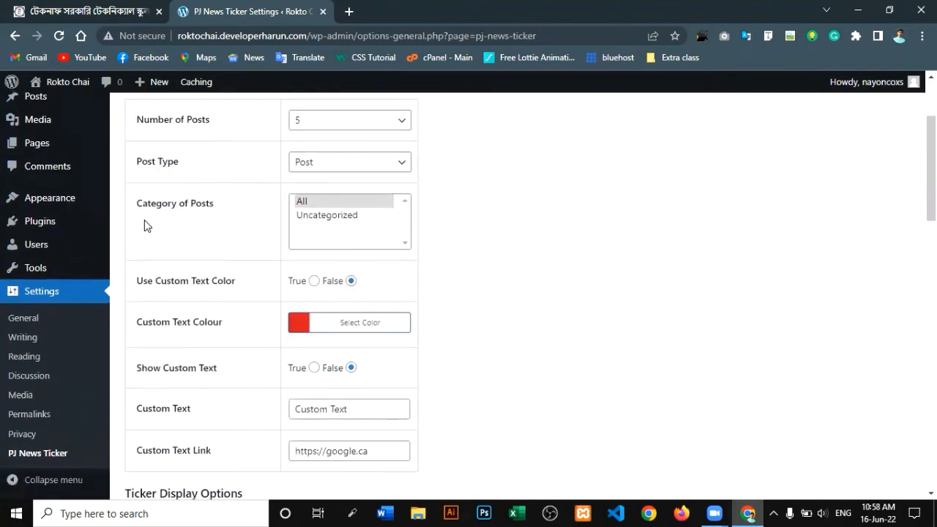
drag(217, 210, 136, 207)
click(229, 214)
scroll(247, 233, up, 1)
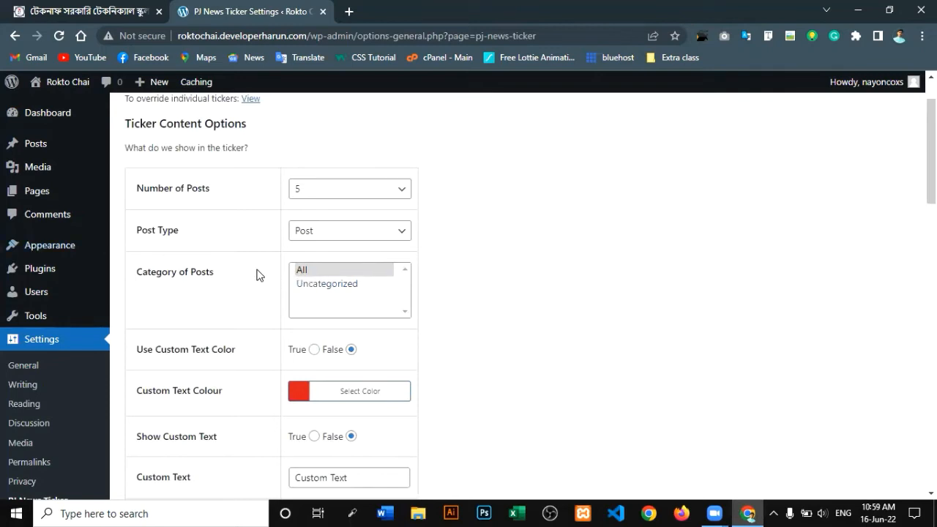
click(313, 286)
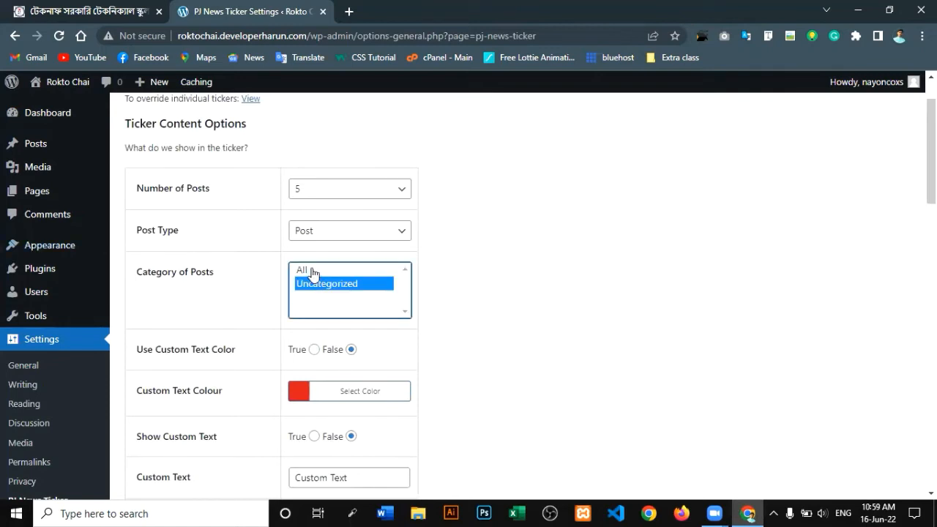
click(307, 270)
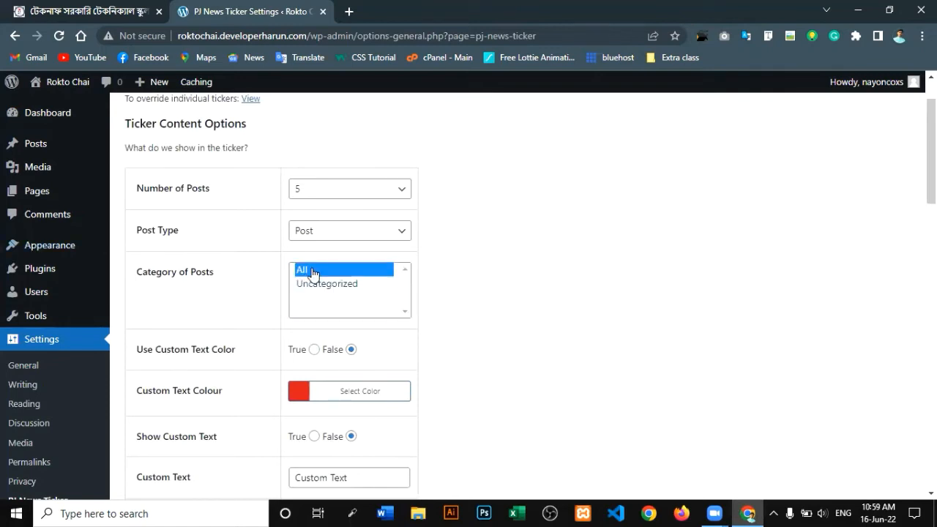
click(253, 243)
Step: Review the Use Custom Text Color option and compare it with the text colour of the live ticker on the school website
scroll(253, 243, down, 2)
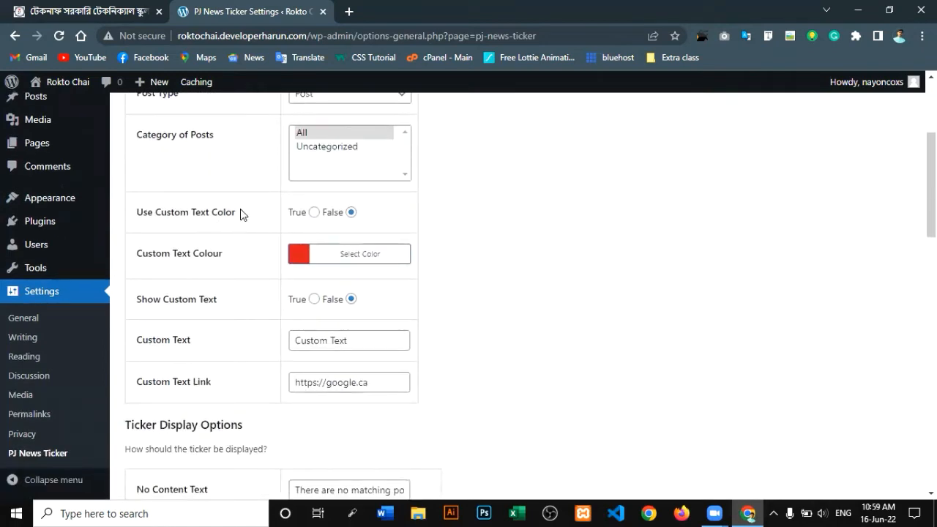
drag(240, 211, 134, 221)
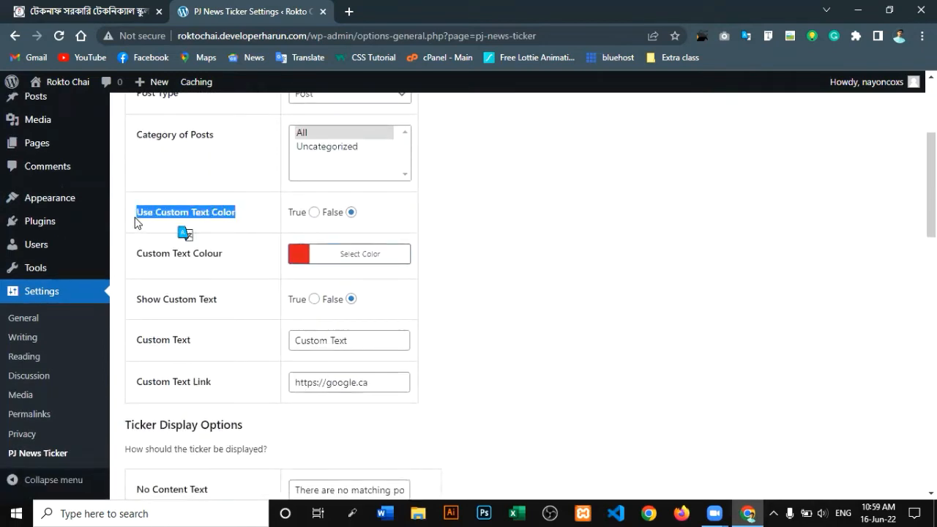
click(249, 214)
click(86, 7)
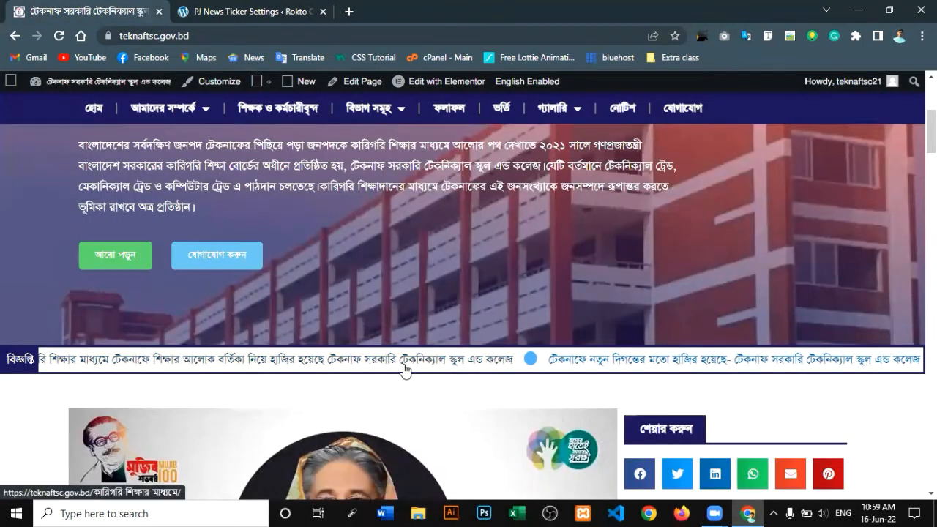
click(249, 11)
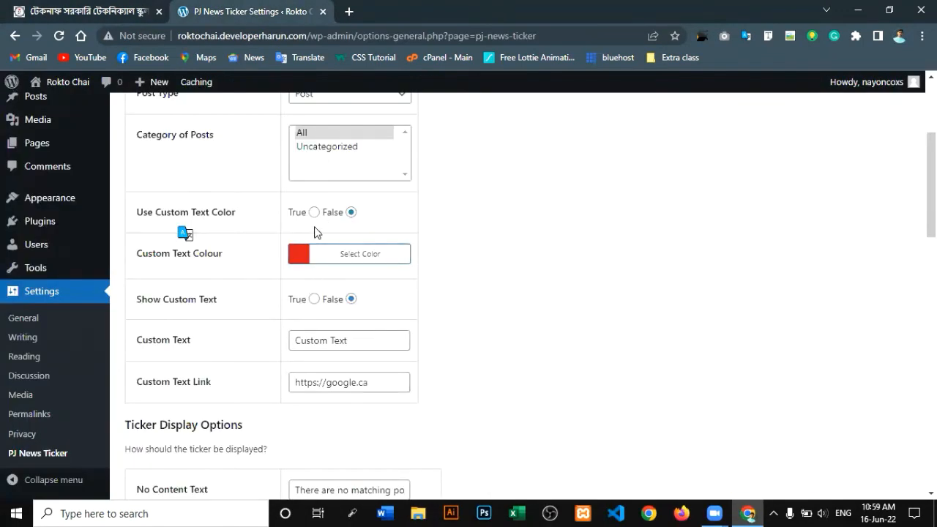
Step: Enable Use Custom Text Color for the ticker and pick a bright blue as the custom text colour
click(313, 212)
click(303, 254)
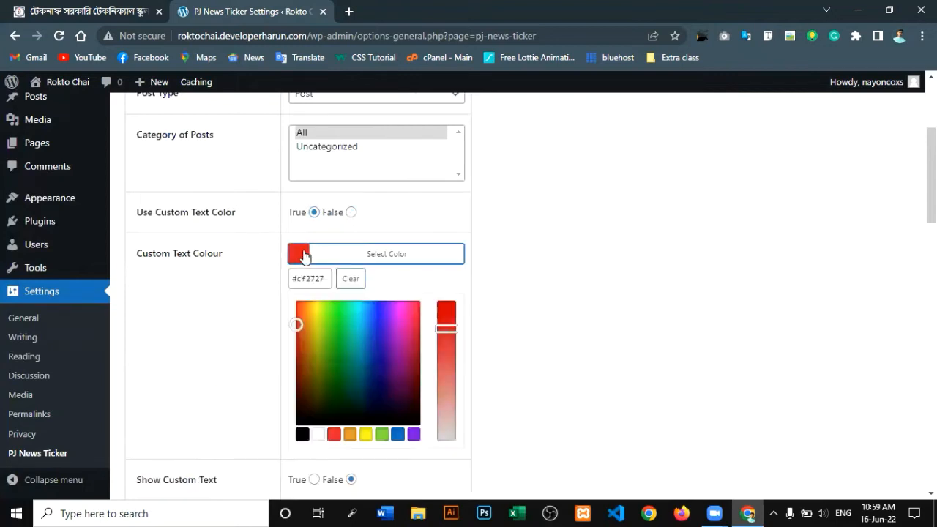
mouse_move(347, 354)
mouse_down()
mouse_move(389, 299)
mouse_move(375, 298)
mouse_up()
click(413, 231)
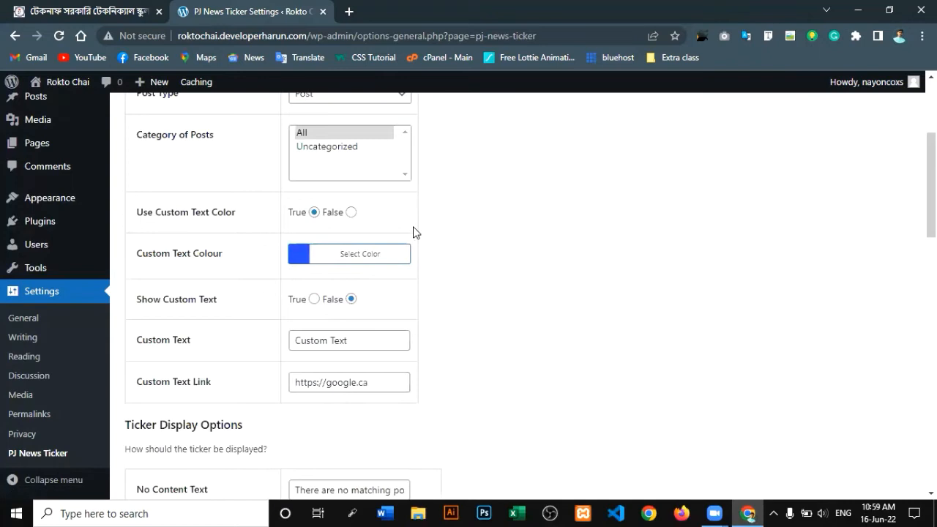
scroll(413, 232, down, 1)
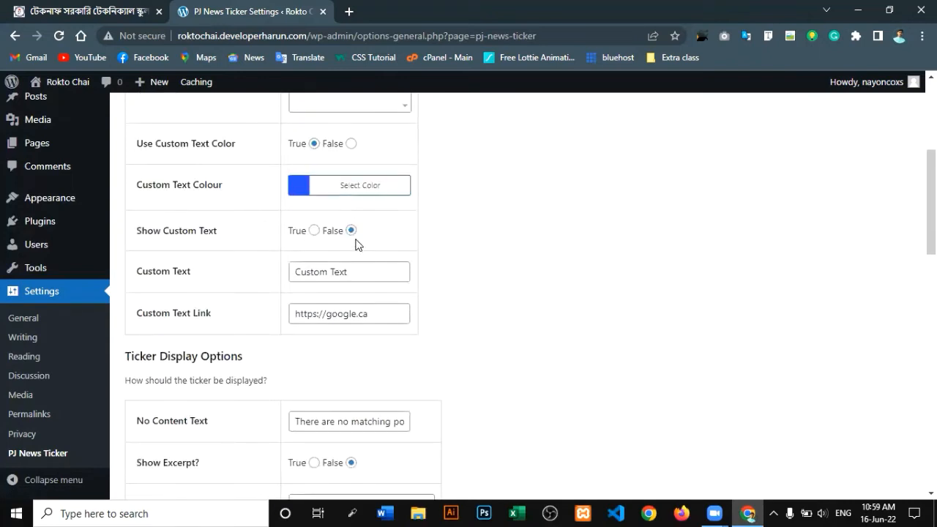
scroll(299, 190, up, 3)
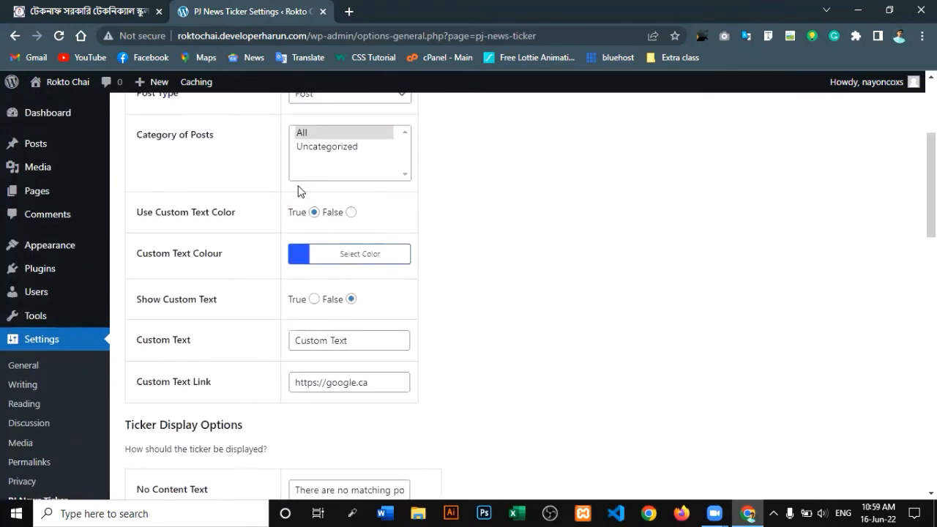
Step: Try turning on Show Custom Text, check the Custom Text field, and set the option back to False
scroll(292, 237, down, 2)
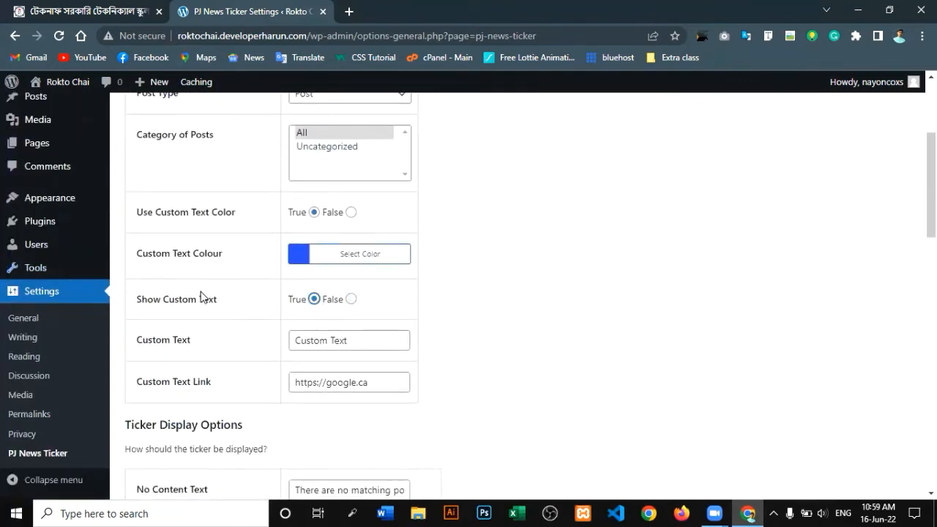
drag(217, 299, 196, 298)
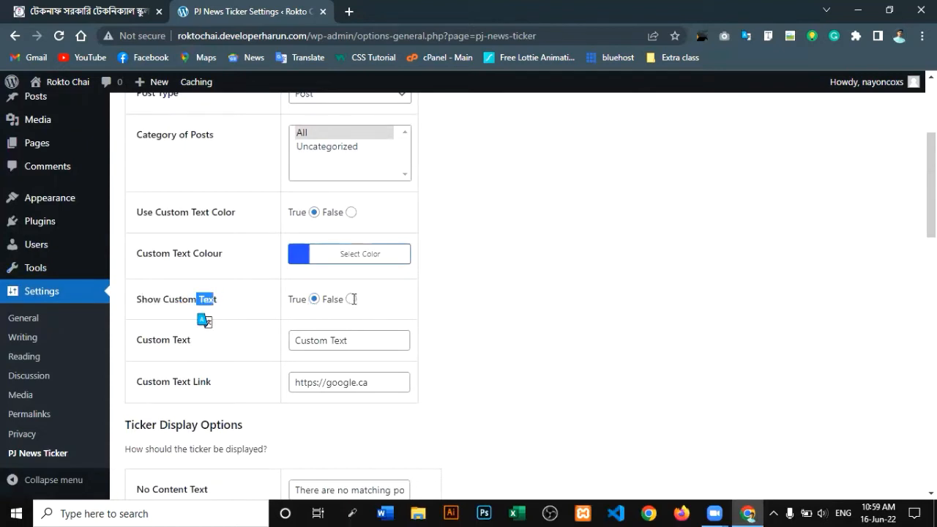
drag(360, 338, 292, 344)
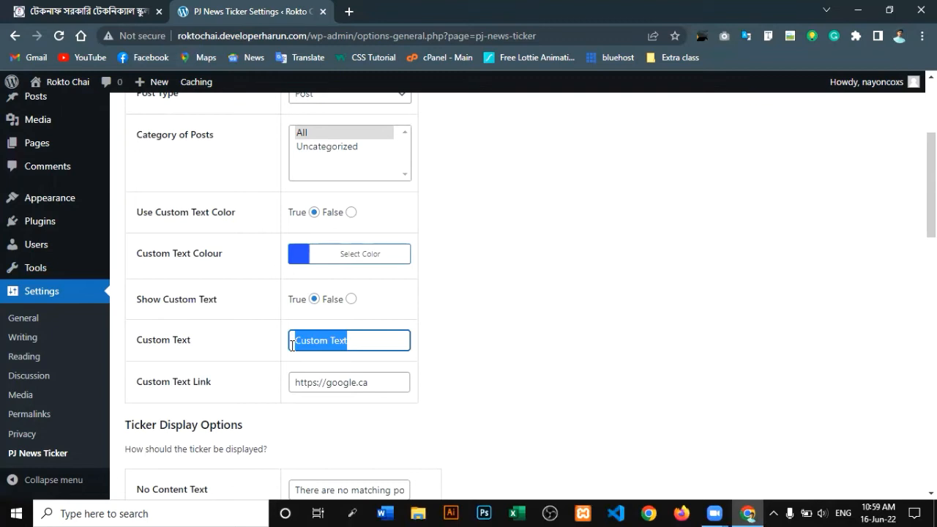
click(393, 297)
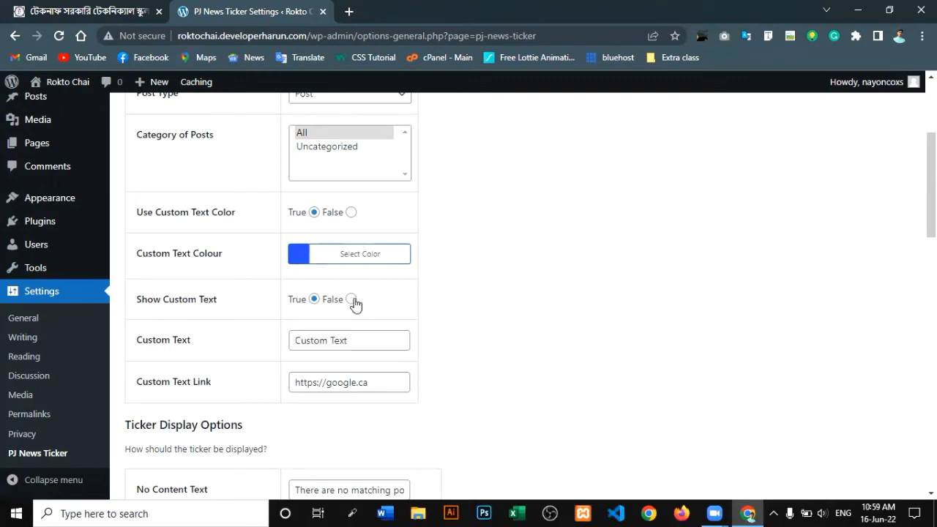
click(351, 298)
Step: Examine the Custom Text and Custom Text Link fields, plus the No Content Text field in the Ticker Display Options
scroll(355, 289, down, 2)
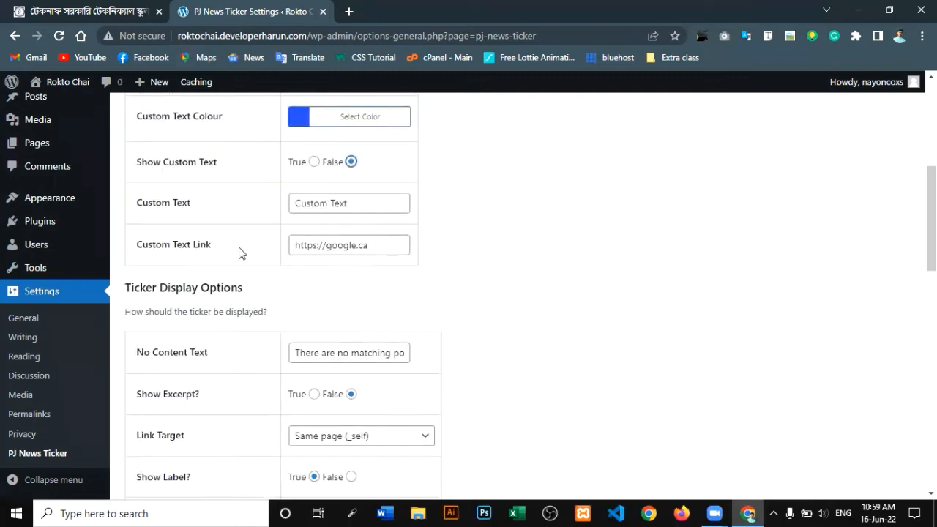
drag(209, 245, 142, 247)
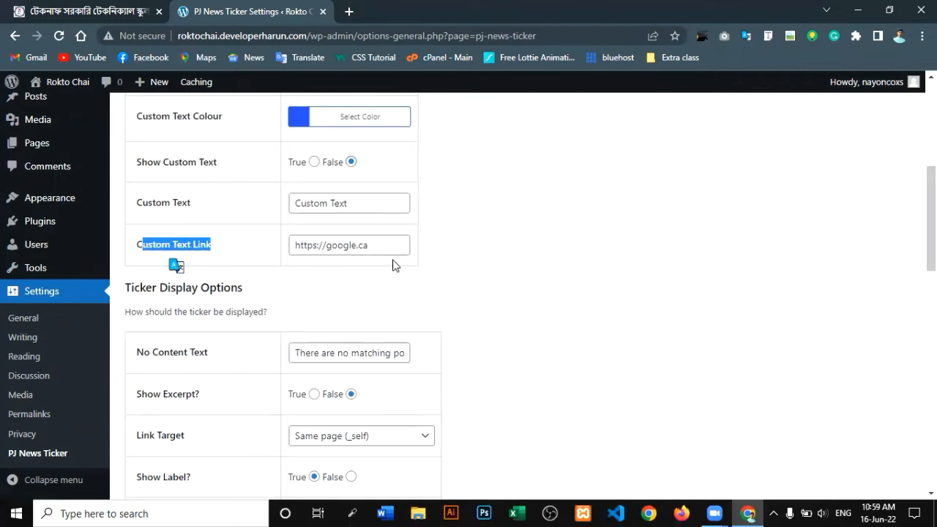
drag(388, 250, 278, 260)
click(359, 223)
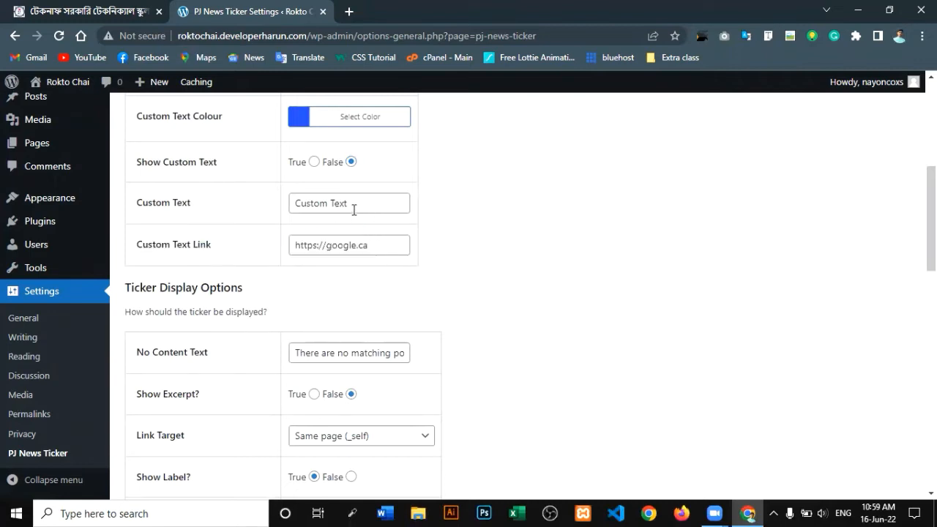
click(367, 208)
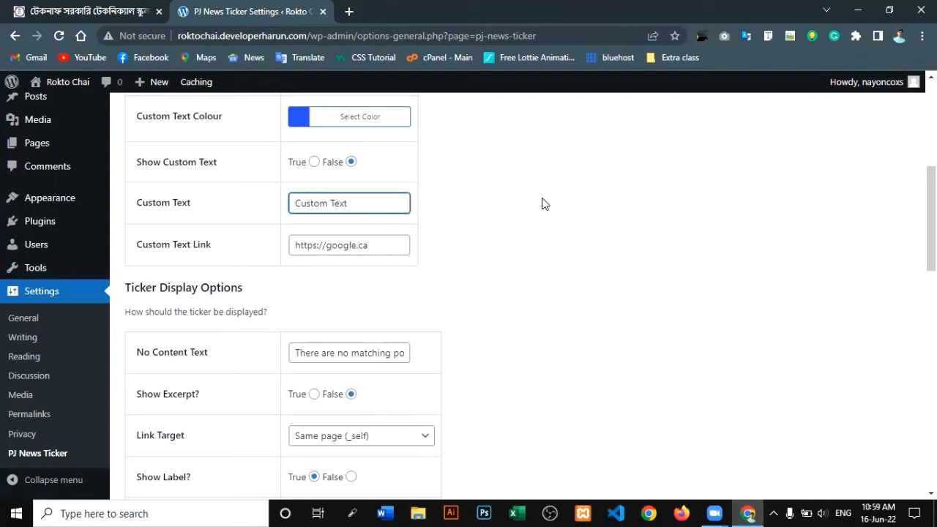
drag(385, 250, 295, 248)
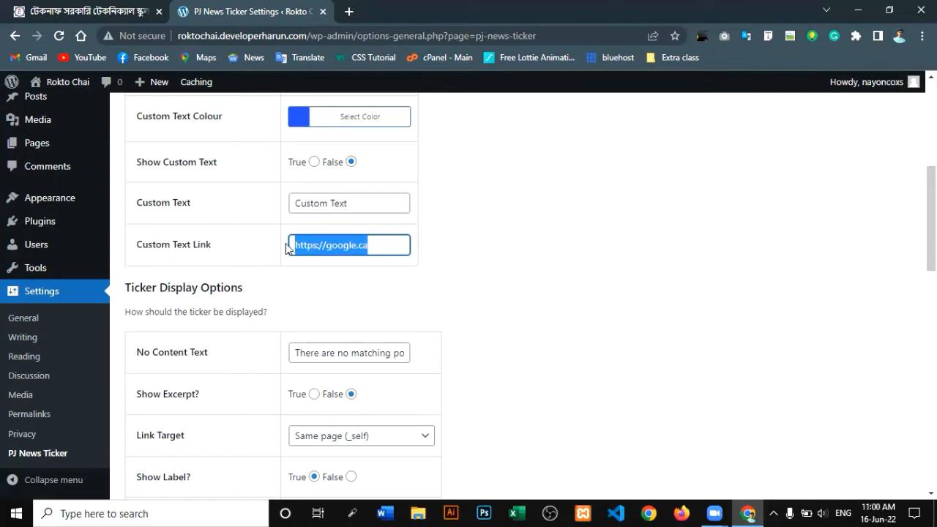
click(318, 273)
drag(135, 282, 341, 288)
click(329, 284)
scroll(278, 298, down, 1)
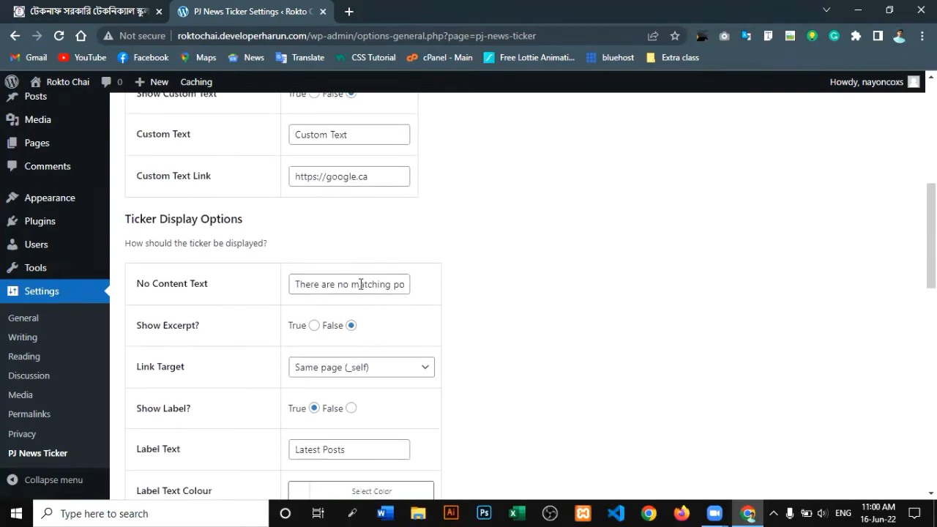
click(310, 289)
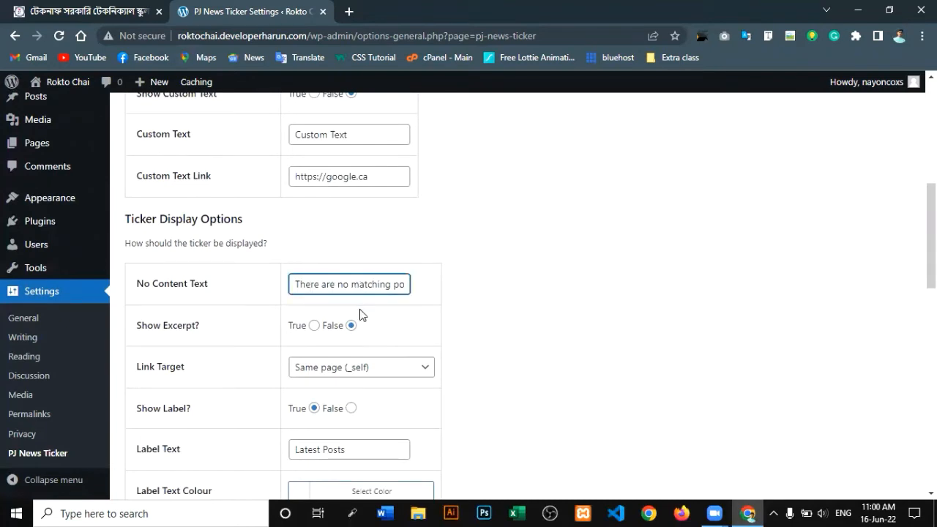
Step: Try setting the ticker's Show Excerpt option to True and switch it back to False
scroll(360, 309, down, 1)
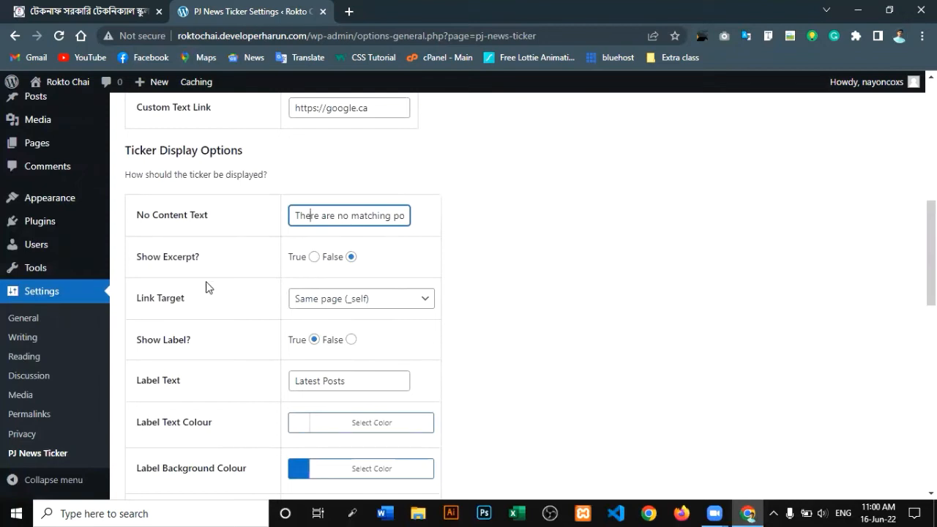
drag(200, 259, 124, 256)
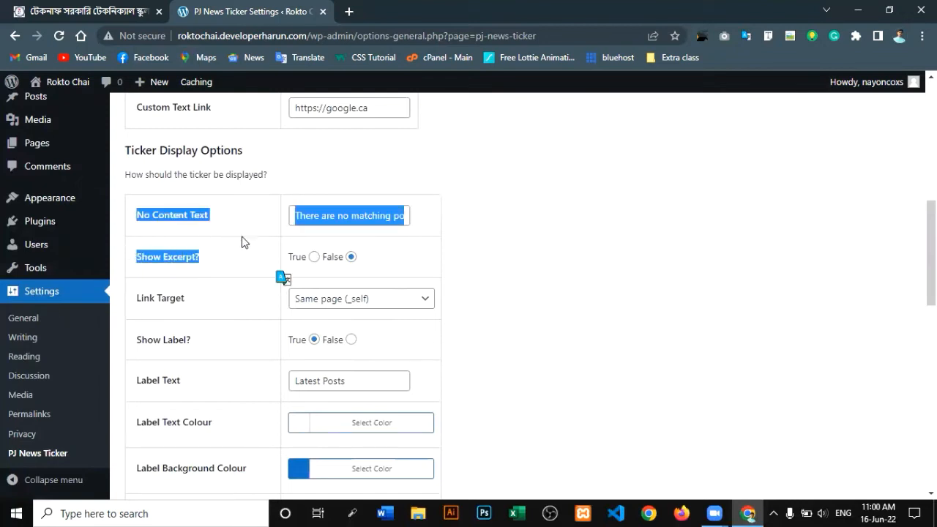
click(227, 255)
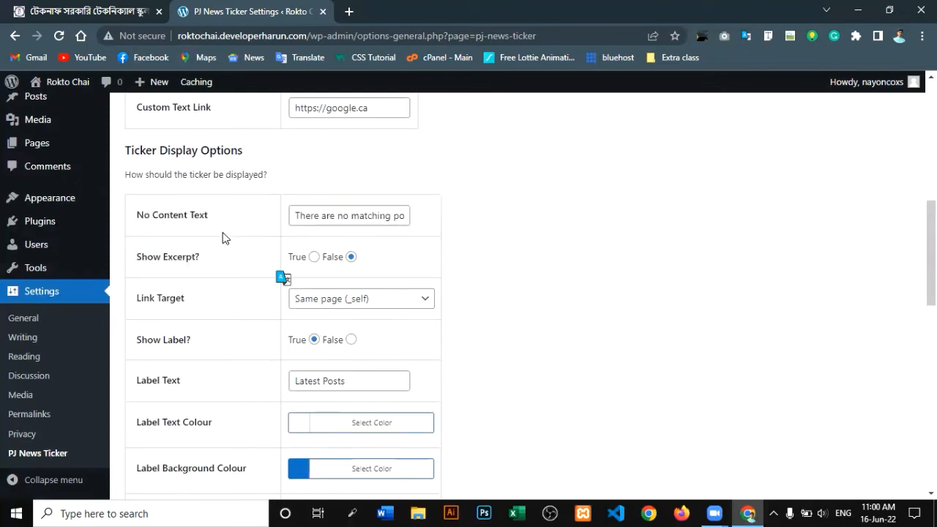
click(313, 258)
click(351, 258)
scroll(272, 267, down, 1)
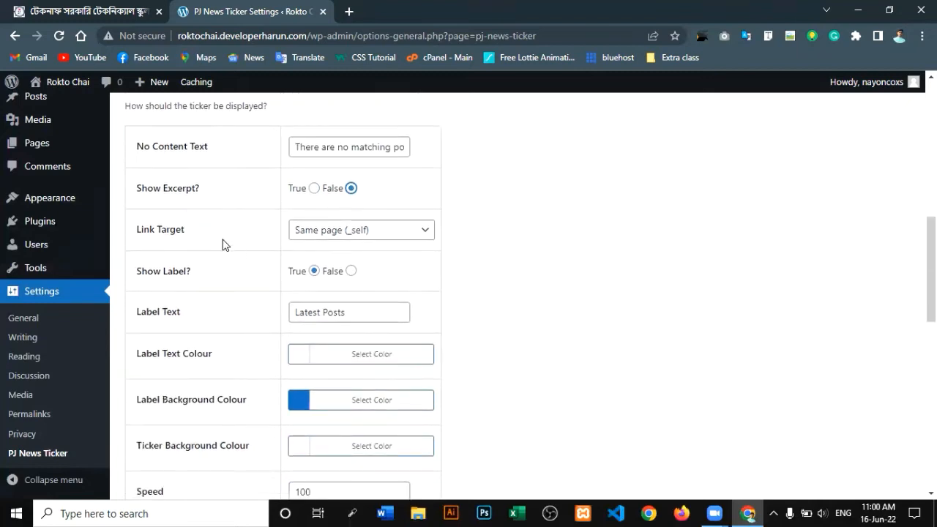
Step: Recheck the Custom Text Link address in the Ticker Content Options
scroll(270, 236, up, 2)
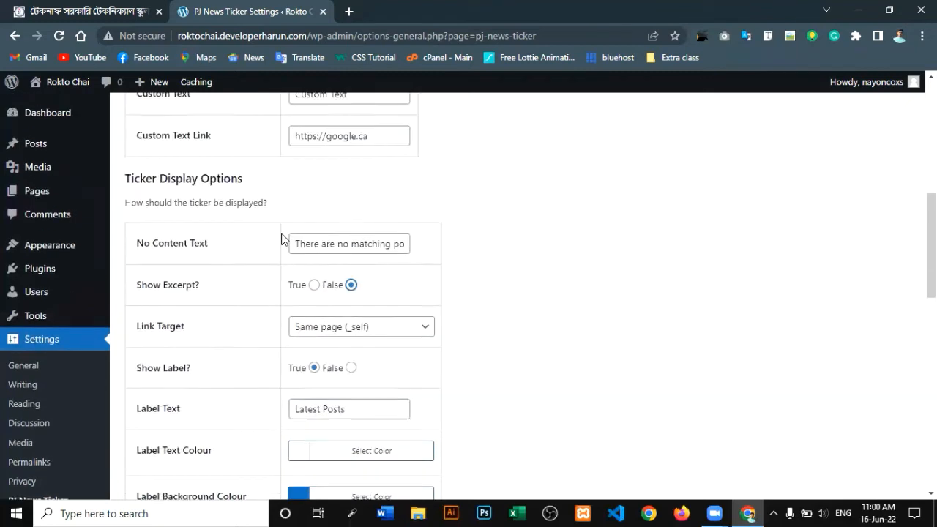
drag(310, 178, 316, 178)
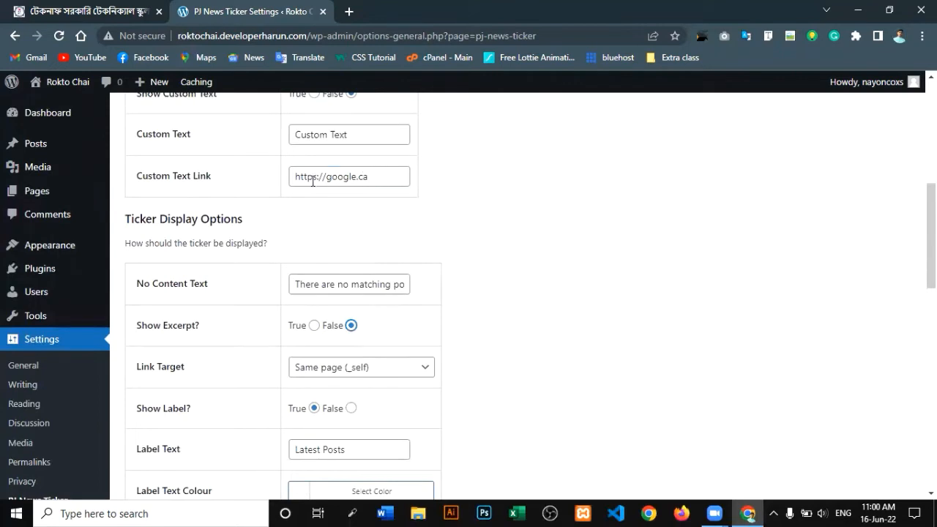
drag(386, 177, 306, 232)
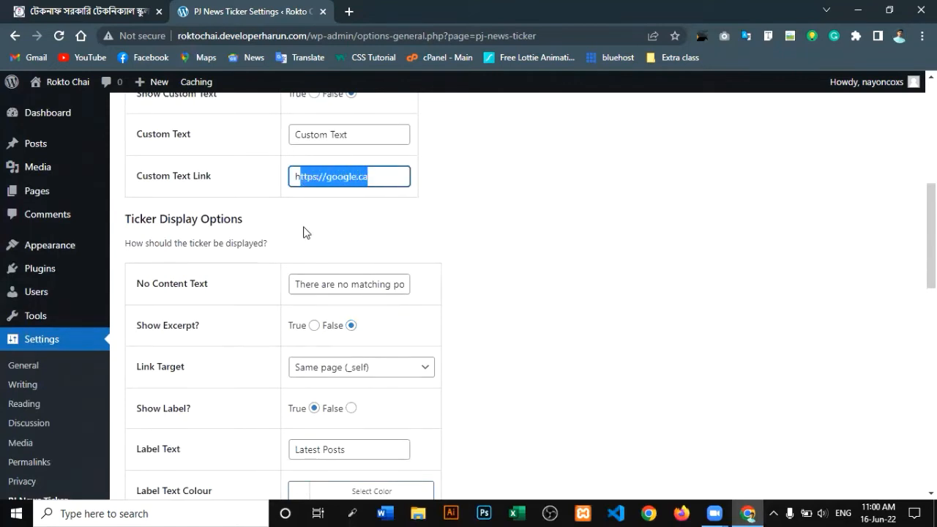
click(258, 324)
Step: Try New page (_blank) as the ticker's link target and switch it back to Same page (_self)
scroll(264, 308, down, 2)
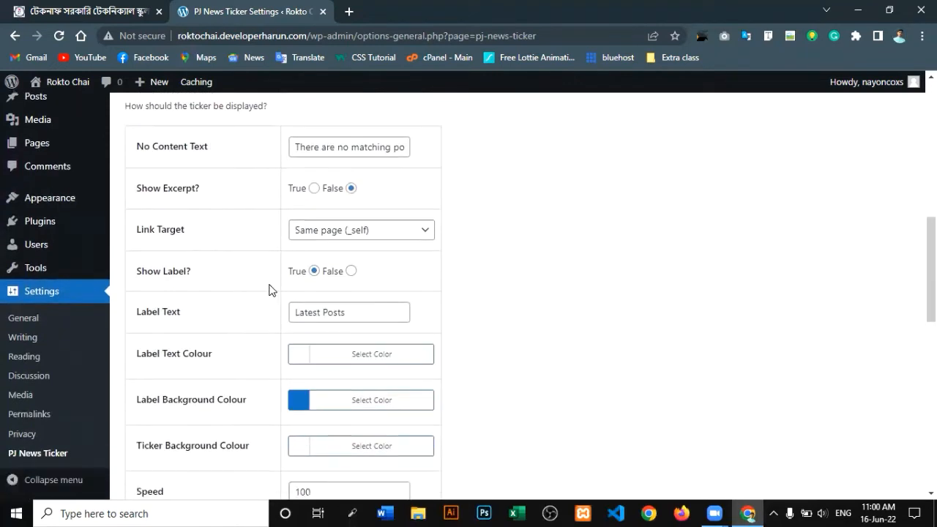
click(305, 236)
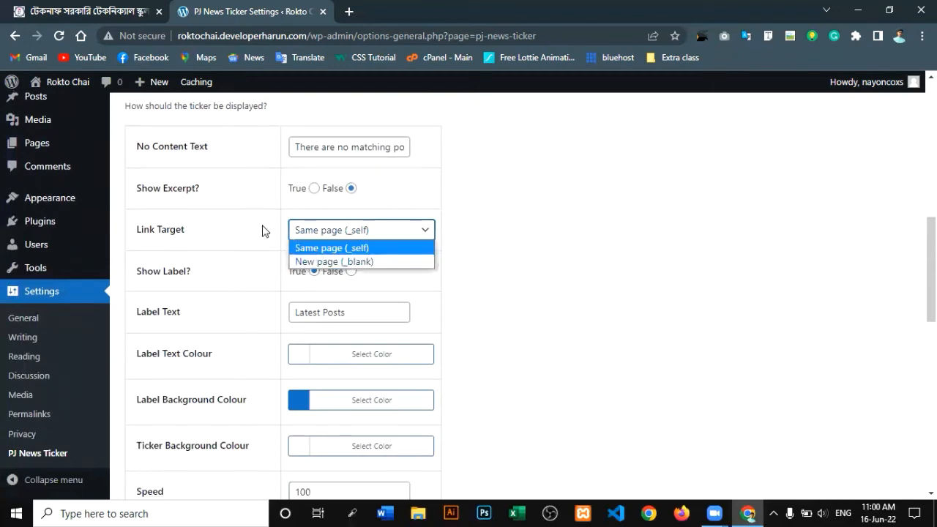
click(319, 262)
click(330, 230)
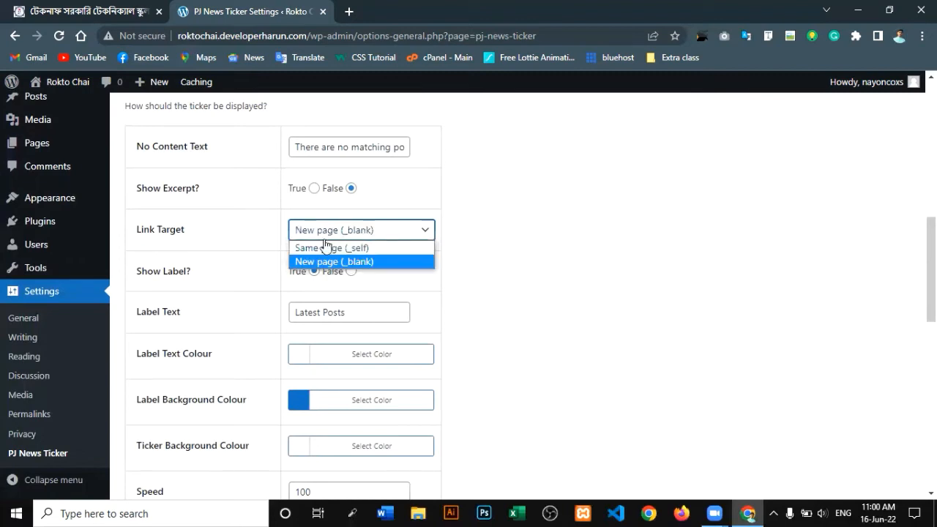
click(319, 248)
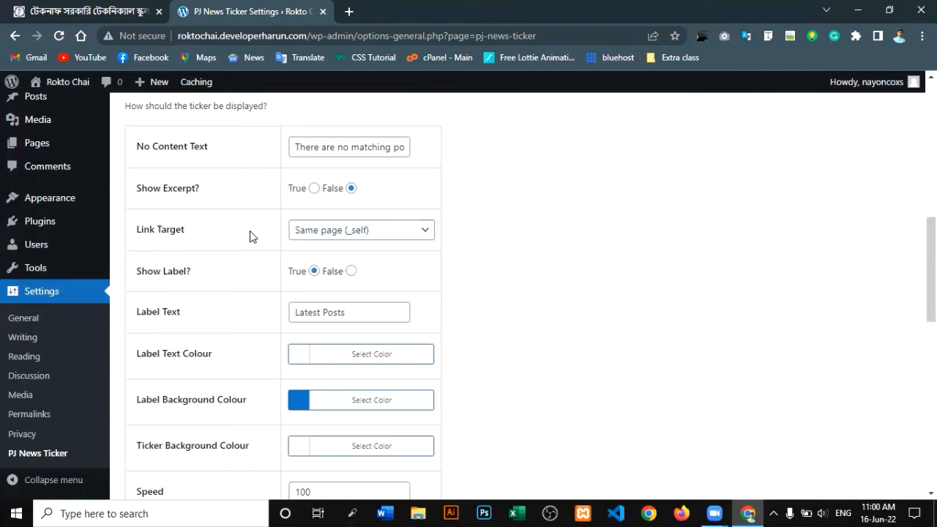
Step: Review the Show Label option and compare it with the label on the school website's live ticker
scroll(251, 236, down, 1)
scroll(251, 236, down, 1)
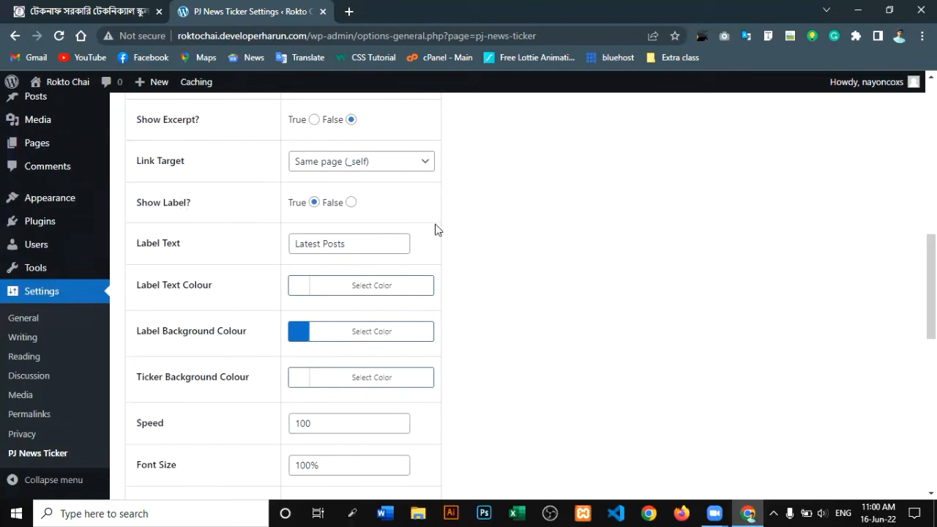
drag(194, 205, 132, 207)
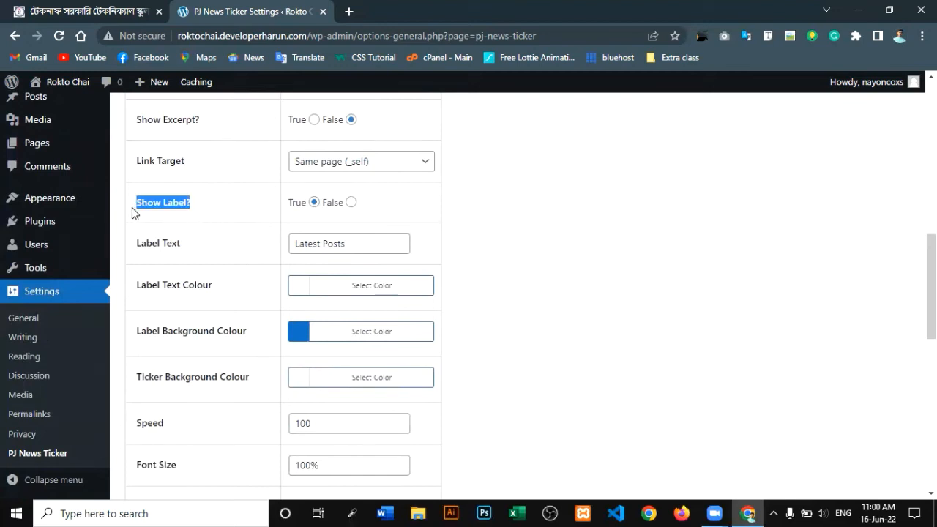
click(215, 207)
click(32, 11)
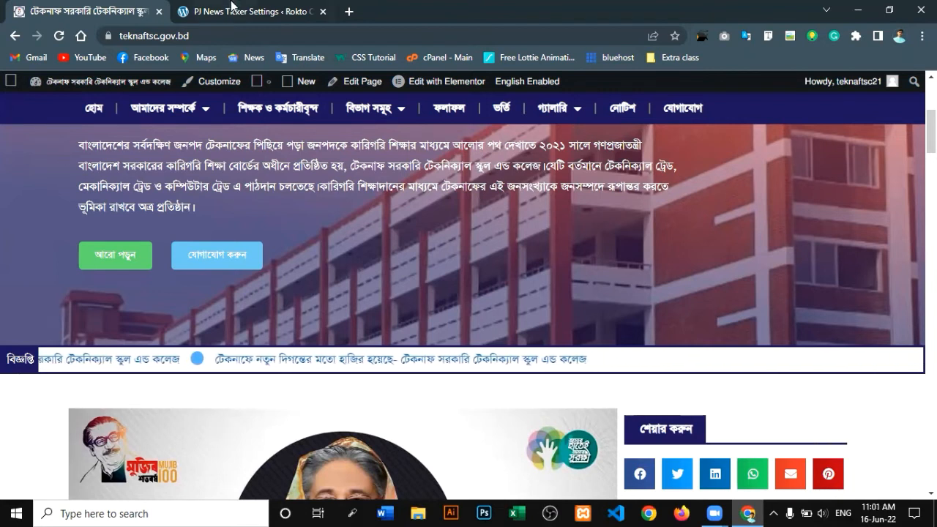
click(253, 11)
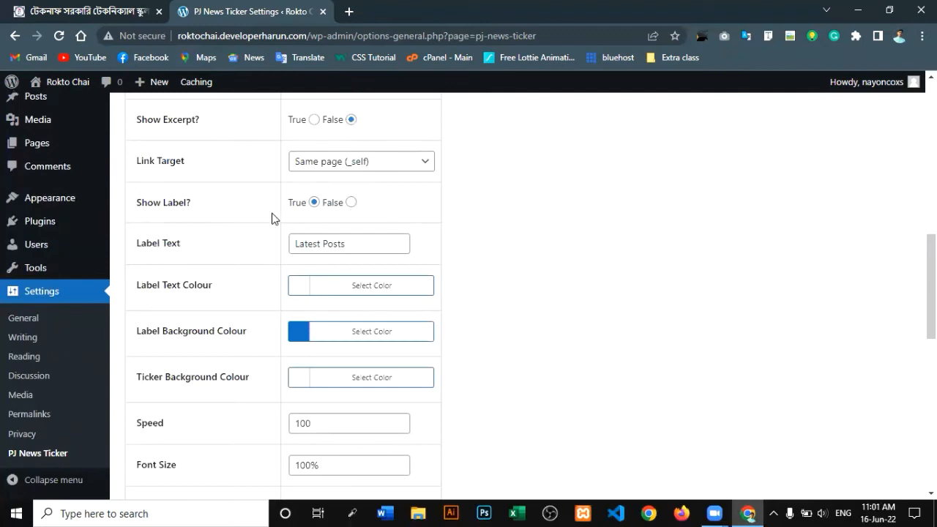
Step: Replace the ticker's label text with "Breaking News"
triple_click(350, 245)
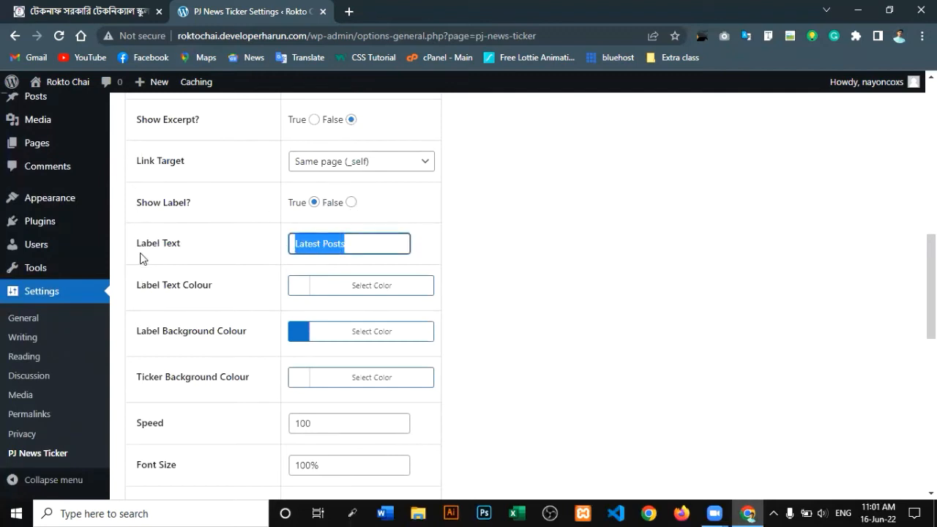
key(BackSpace)
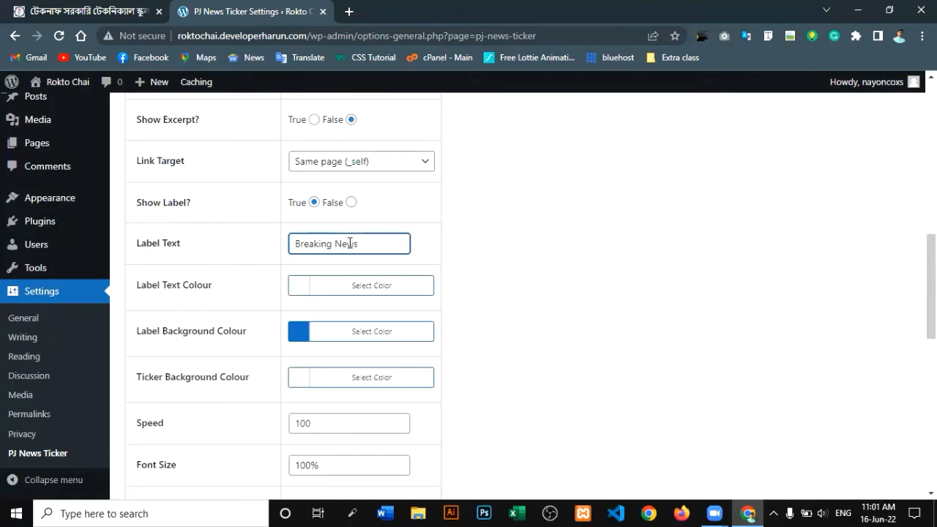
click(406, 255)
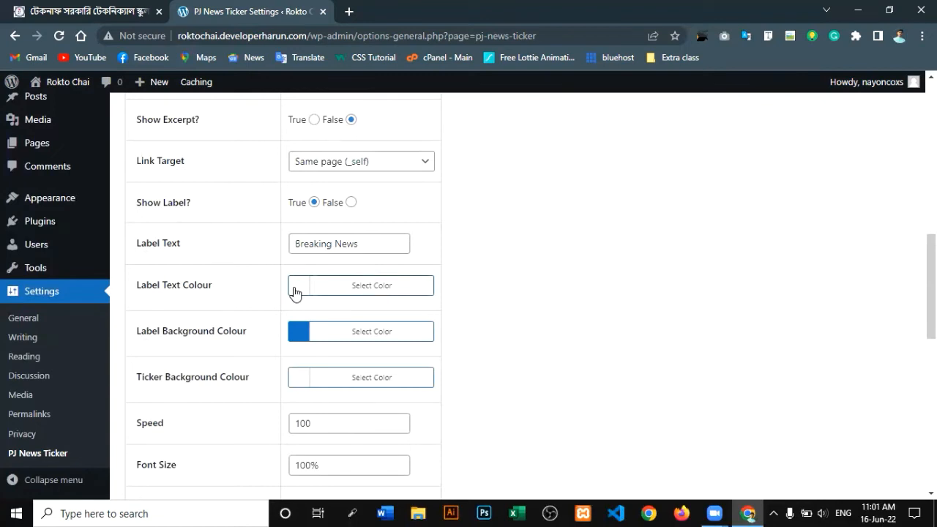
Step: Check the Label Background Colour picker and look over the remaining ticker display options
click(293, 340)
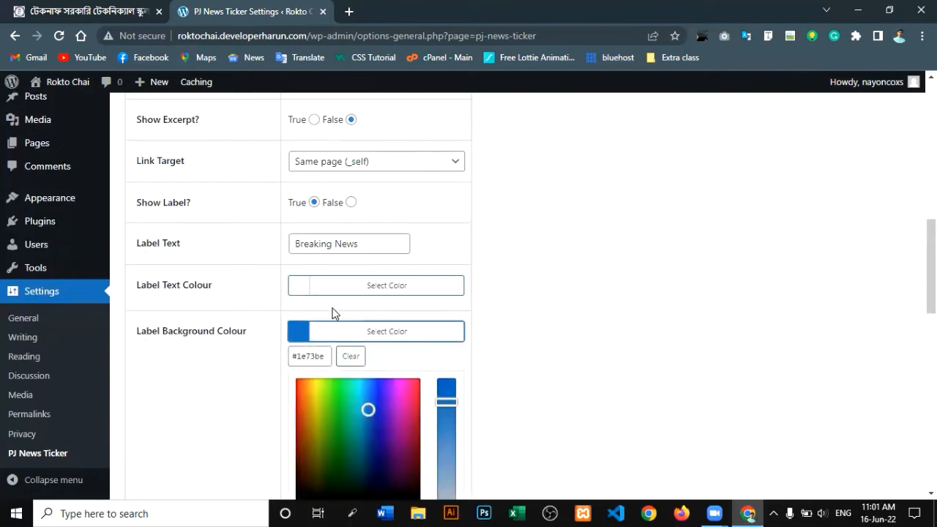
click(297, 310)
scroll(301, 284, down, 2)
scroll(232, 297, up, 1)
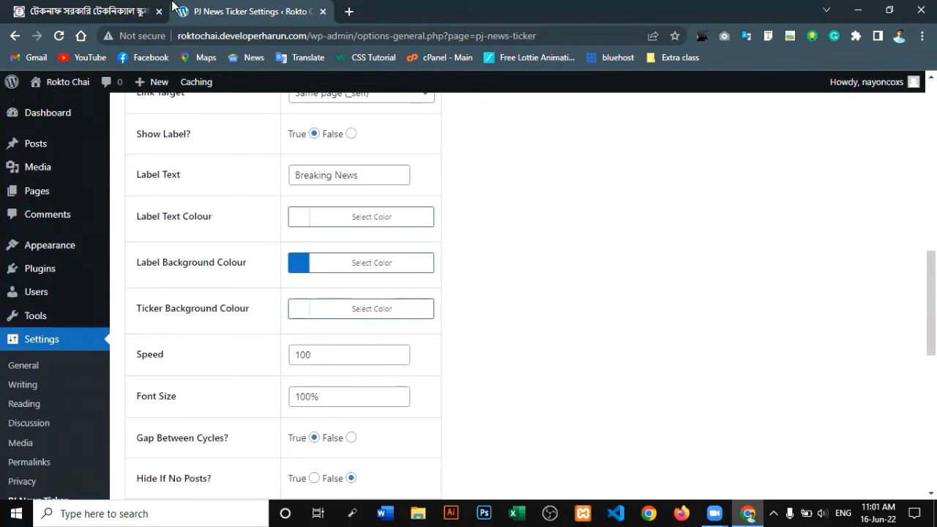
Step: Compare the Ticker Background Colour and Speed options with the school website's live ticker
click(150, 9)
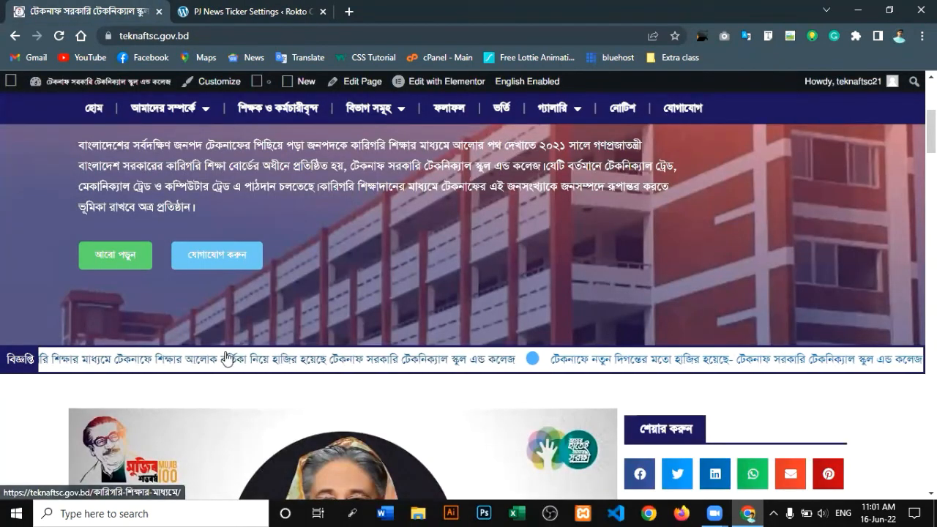
key(ctrl+Tab)
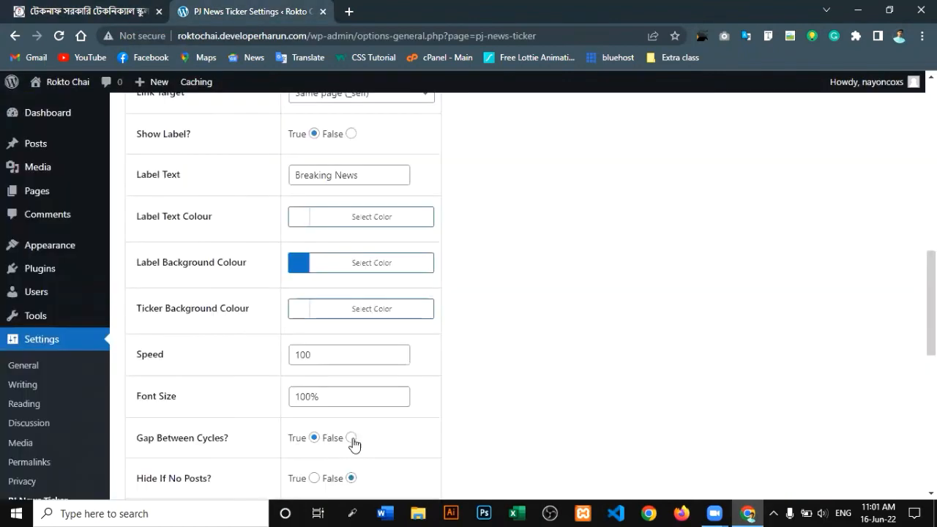
drag(276, 311, 206, 308)
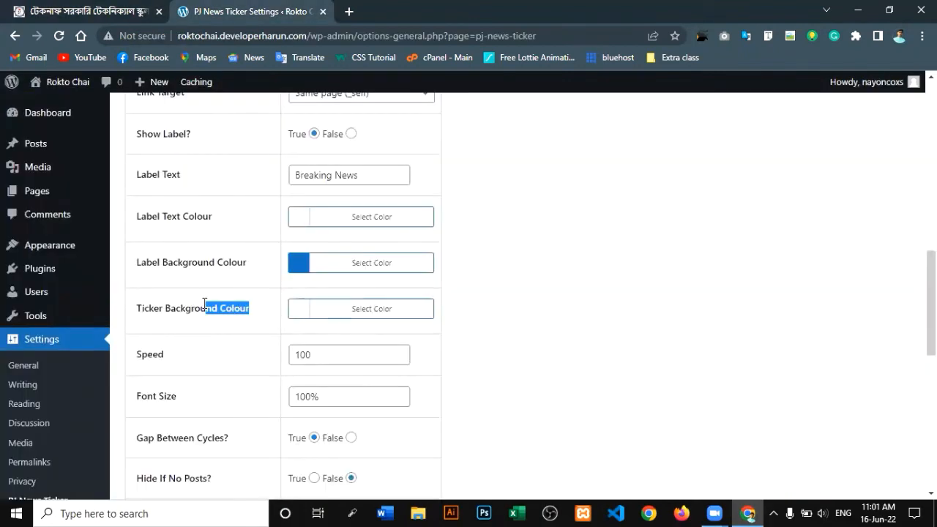
click(254, 355)
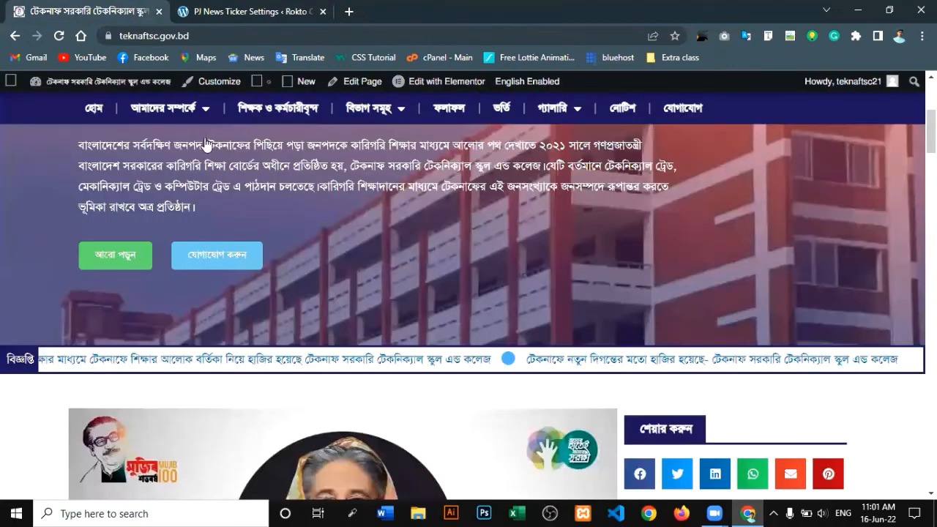
key(ctrl+Tab)
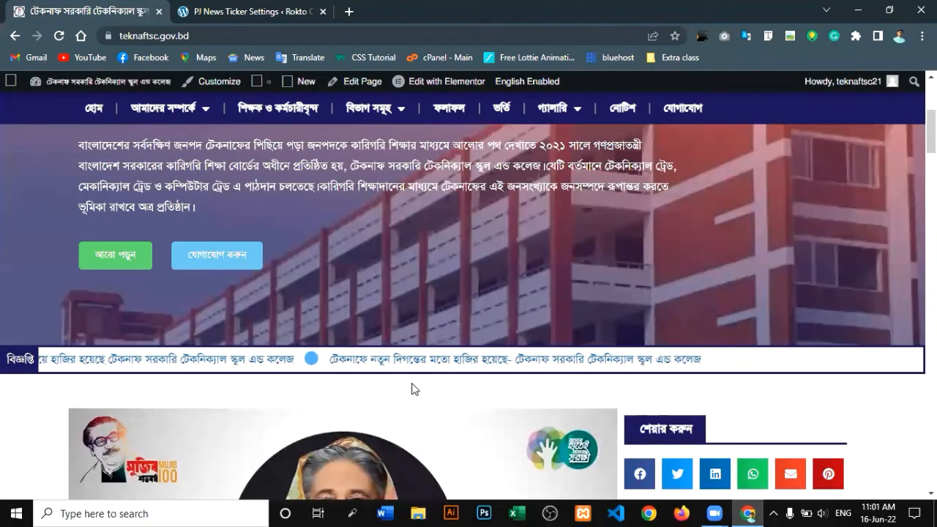
click(247, 7)
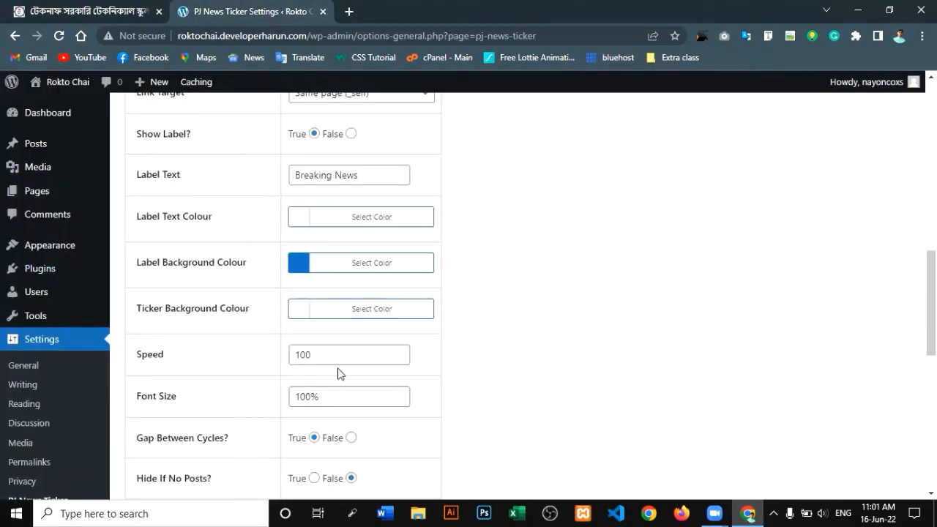
drag(329, 352, 272, 355)
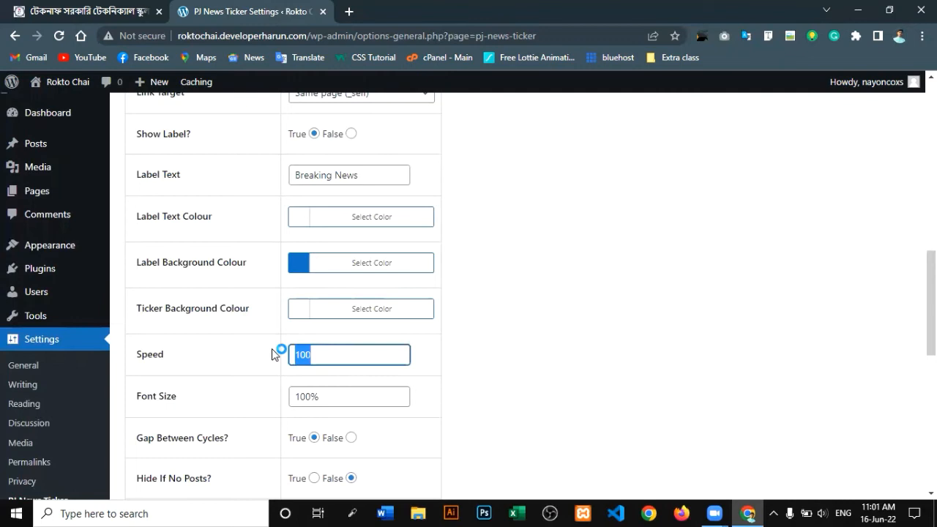
click(435, 349)
scroll(364, 345, down, 1)
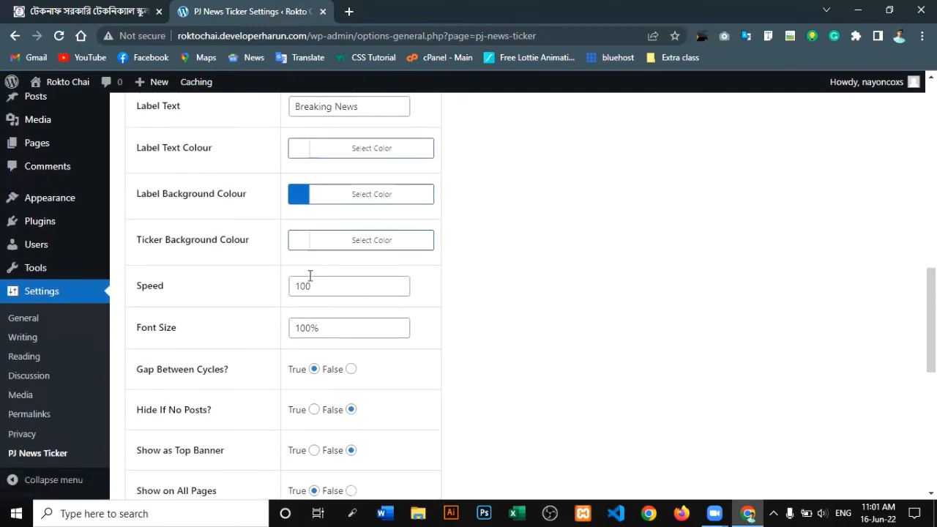
scroll(332, 310, down, 1)
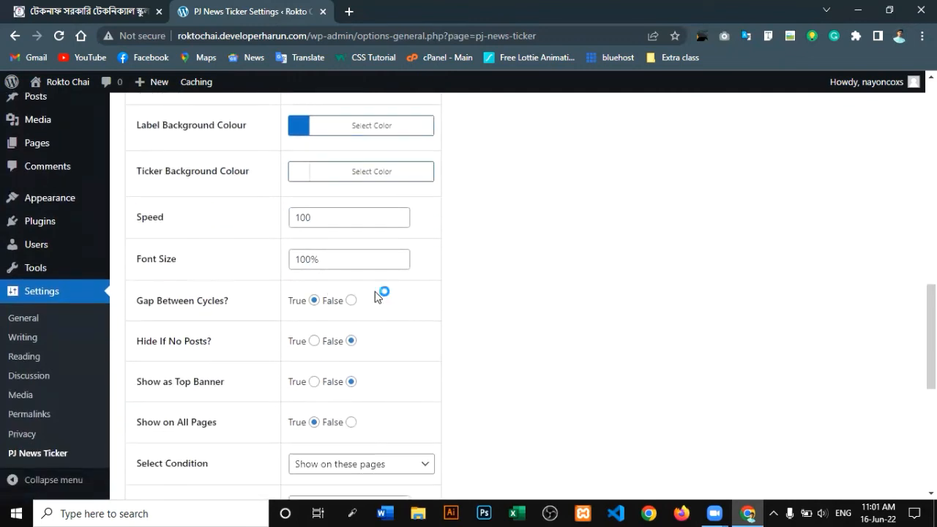
Step: Check the text size of the school website's live ticker and set the Font Size option to 120%
click(117, 11)
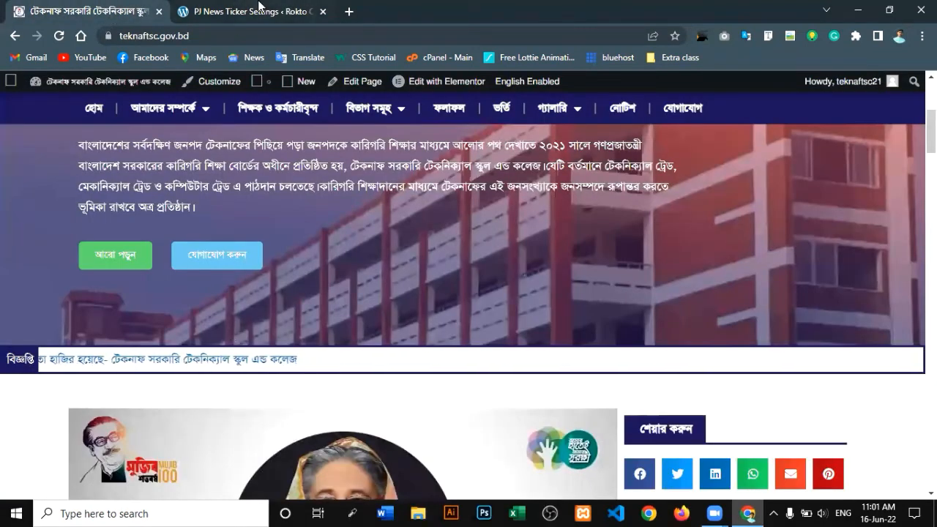
key(ctrl+Tab)
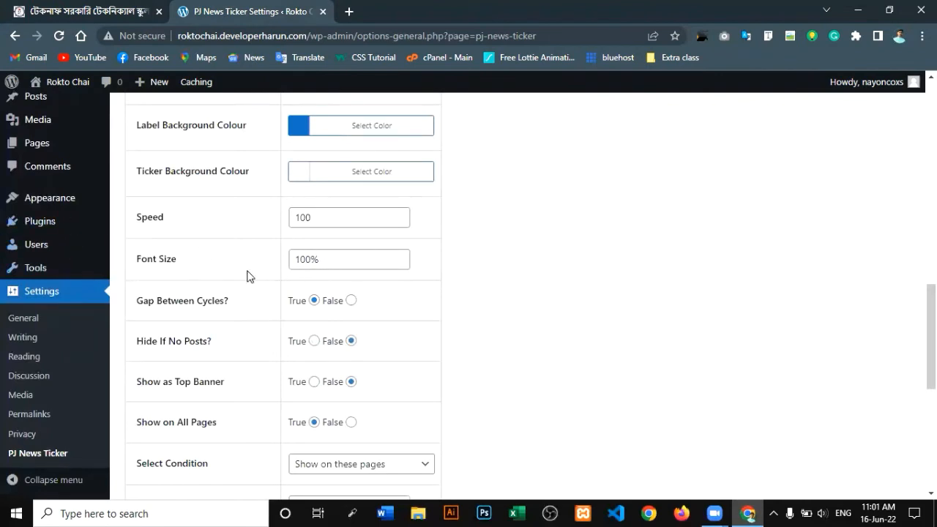
click(304, 255)
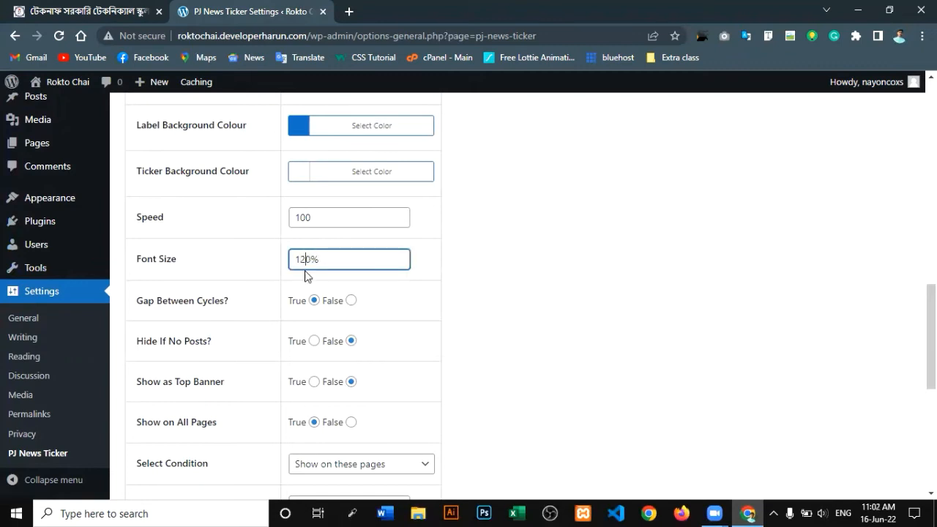
click(359, 275)
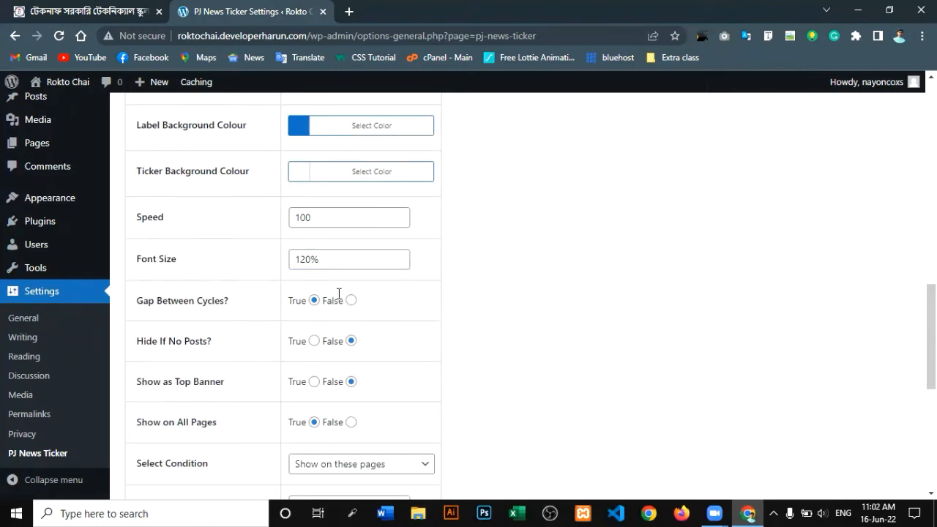
Step: Check the gap between items in the live ticker, and try Hide If No Posts as True before returning it to False
click(114, 6)
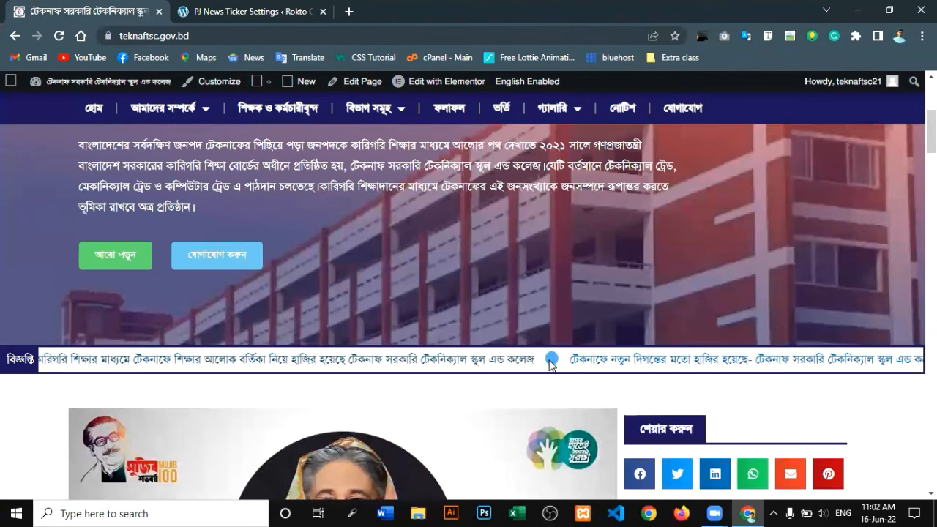
click(255, 7)
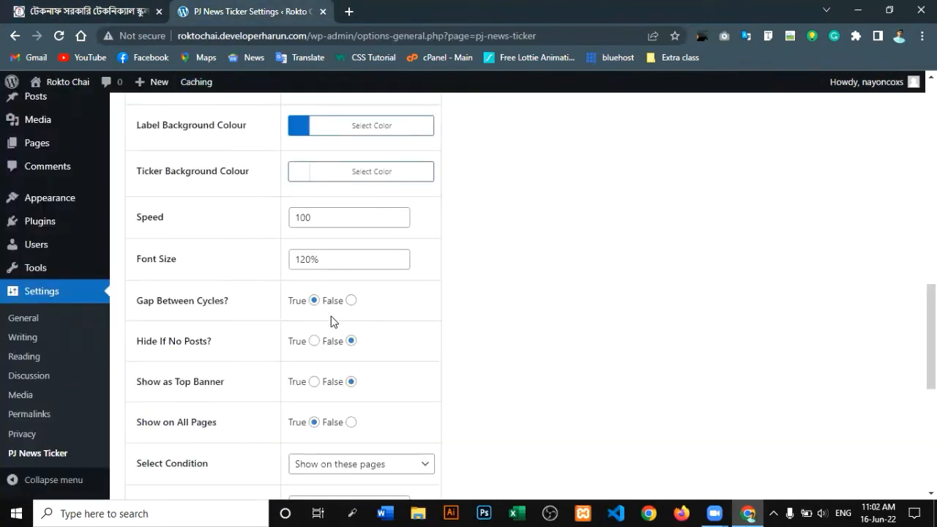
scroll(340, 345, down, 1)
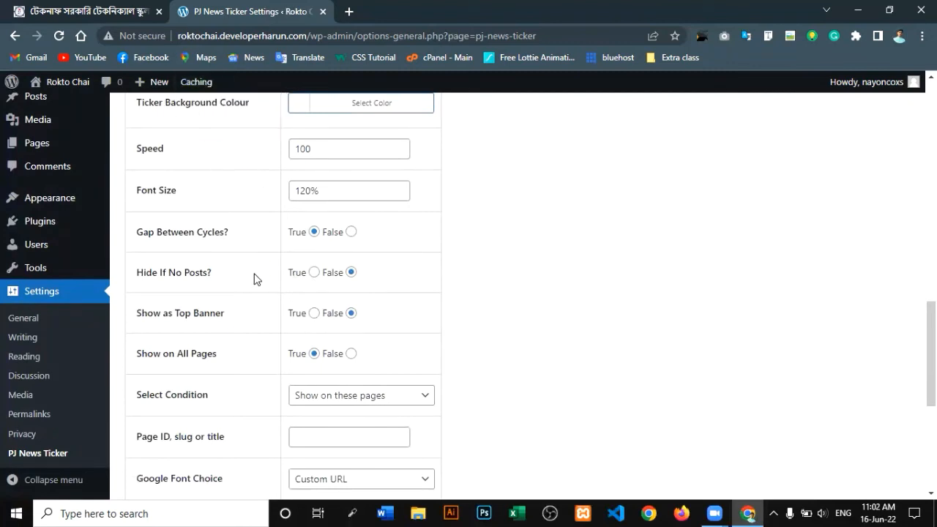
click(314, 273)
click(351, 273)
Step: Compare Show as Top Banner with the school website's header area, and review the display condition and Page ID, slug or title options
scroll(380, 276, down, 1)
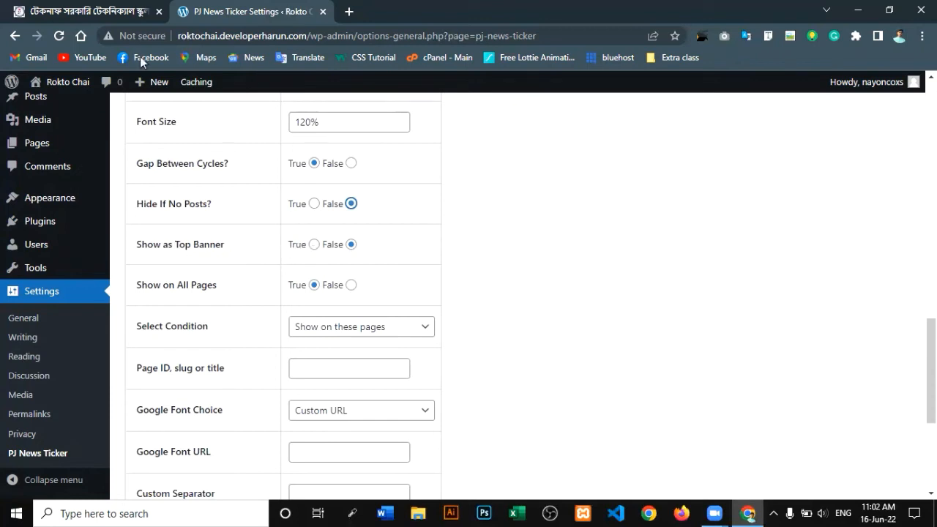
click(44, 9)
scroll(313, 138, up, 4)
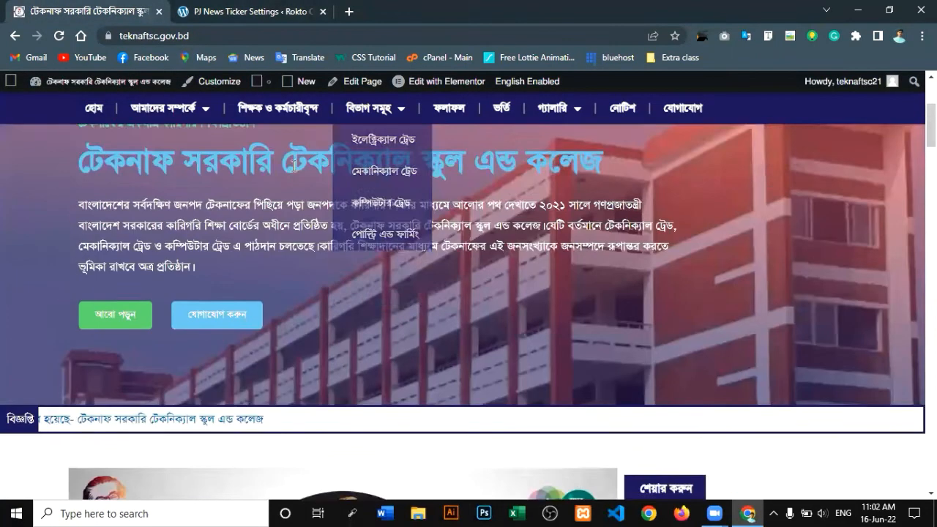
click(249, 11)
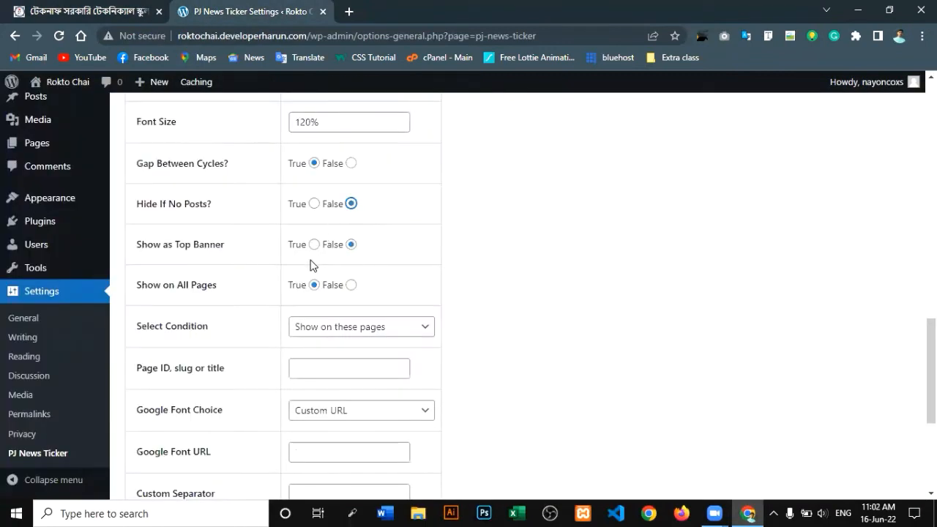
scroll(311, 242, down, 1)
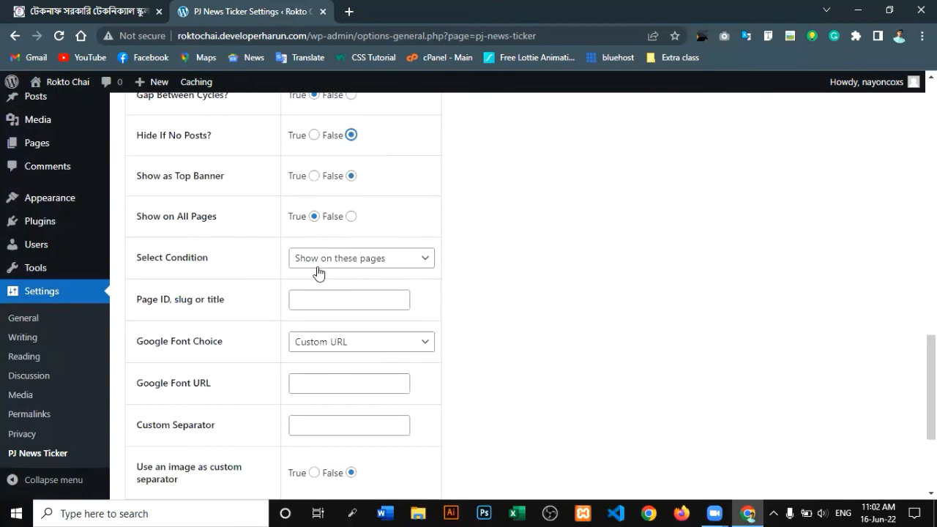
scroll(326, 266, down, 1)
scroll(337, 219, up, 1)
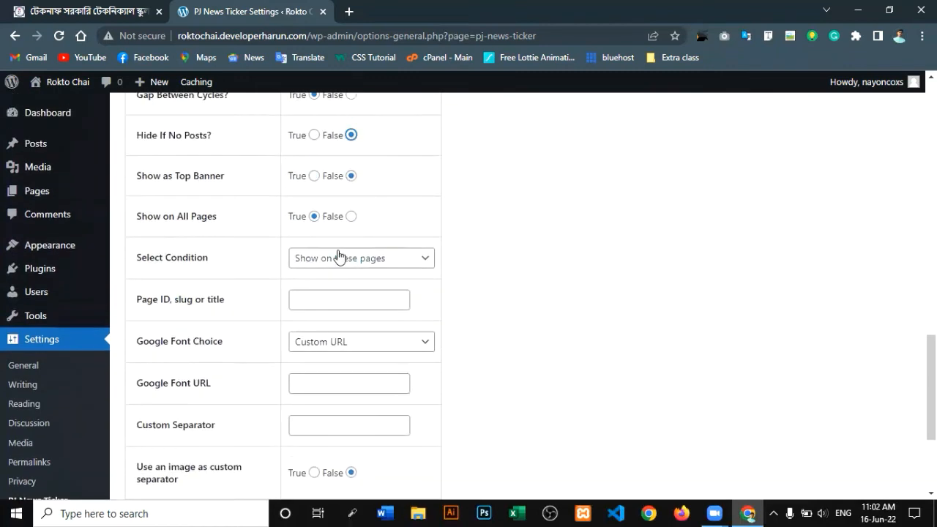
drag(156, 301, 264, 305)
click(298, 306)
click(320, 303)
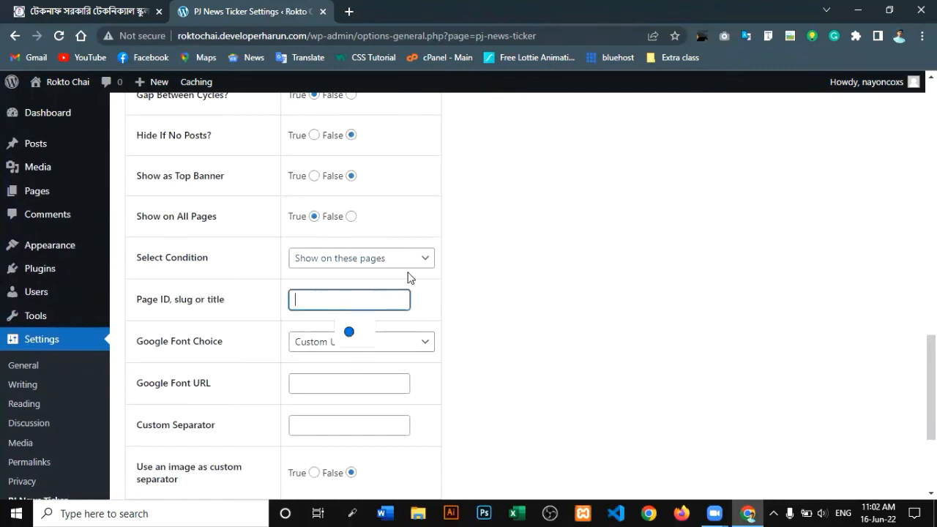
click(423, 281)
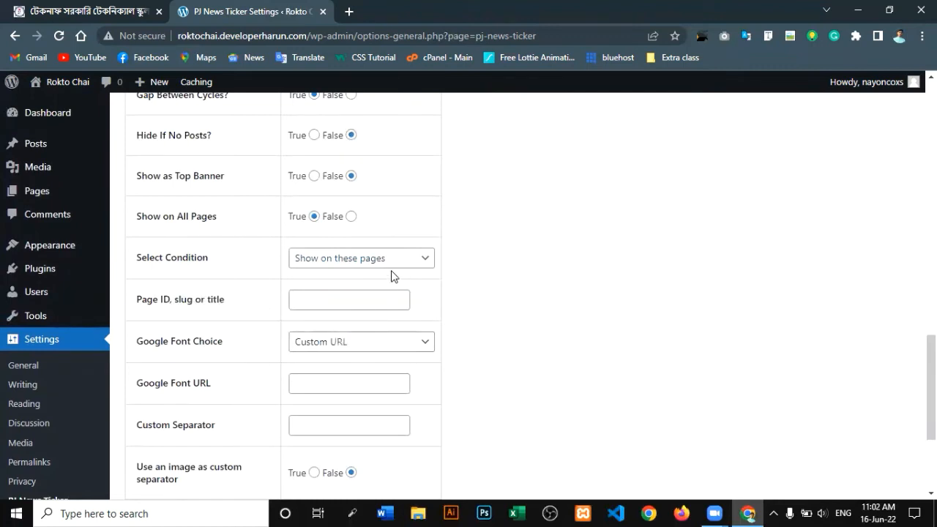
Step: Review the Google Font Choice options and the Google Font URL field
scroll(245, 290, down, 1)
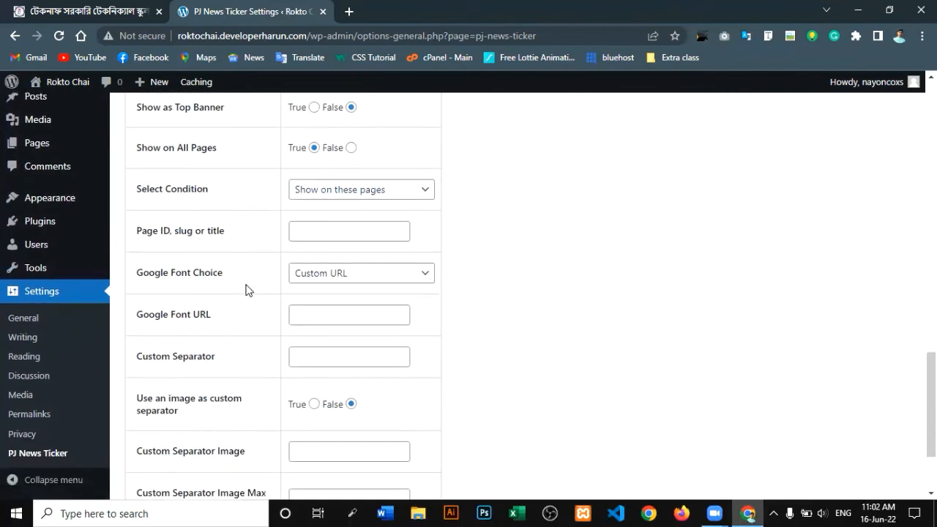
double_click(210, 272)
click(353, 273)
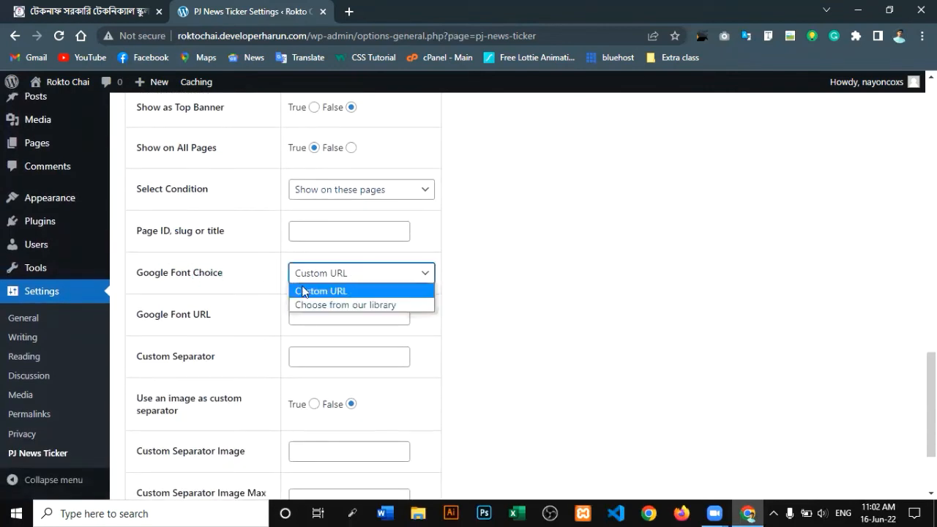
click(221, 286)
click(353, 318)
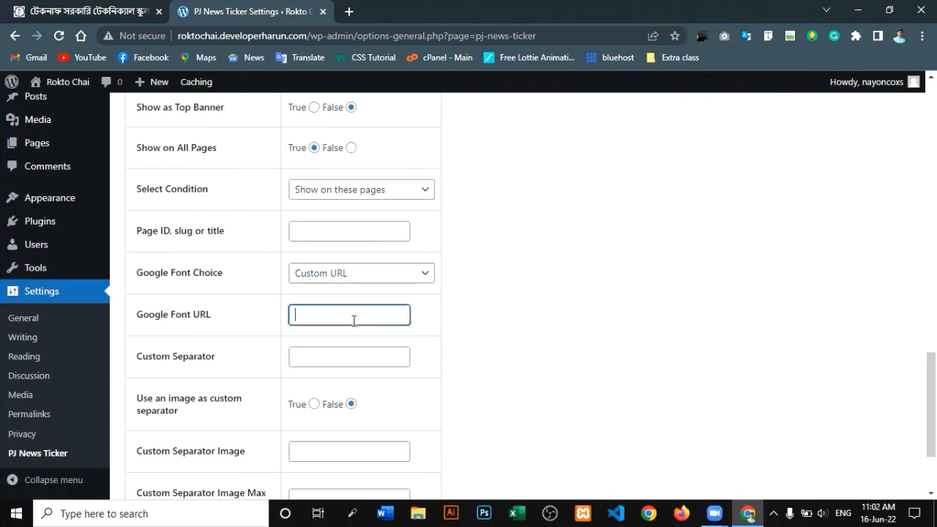
click(428, 311)
Step: Check the separator in the school website's live ticker and set the Custom Separator to the blue circle symbol 🔵
click(320, 359)
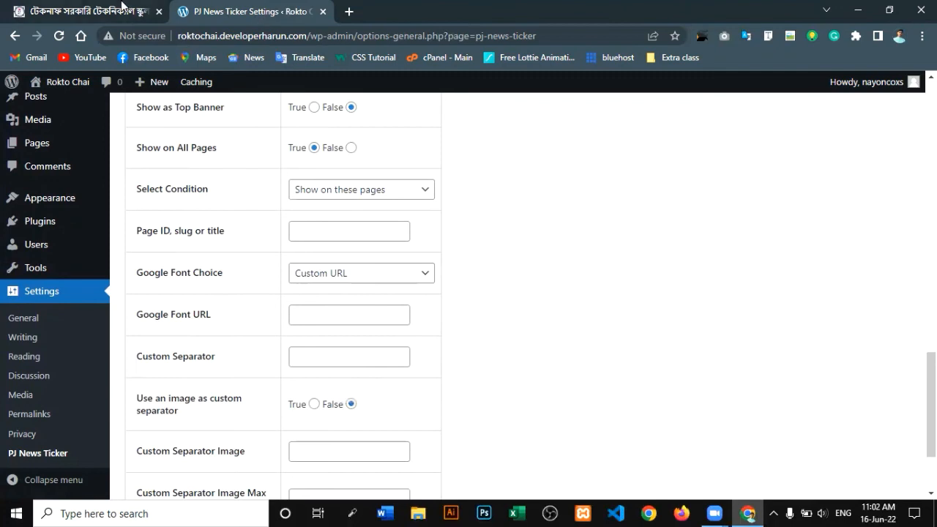
click(81, 11)
scroll(439, 365, down, 2)
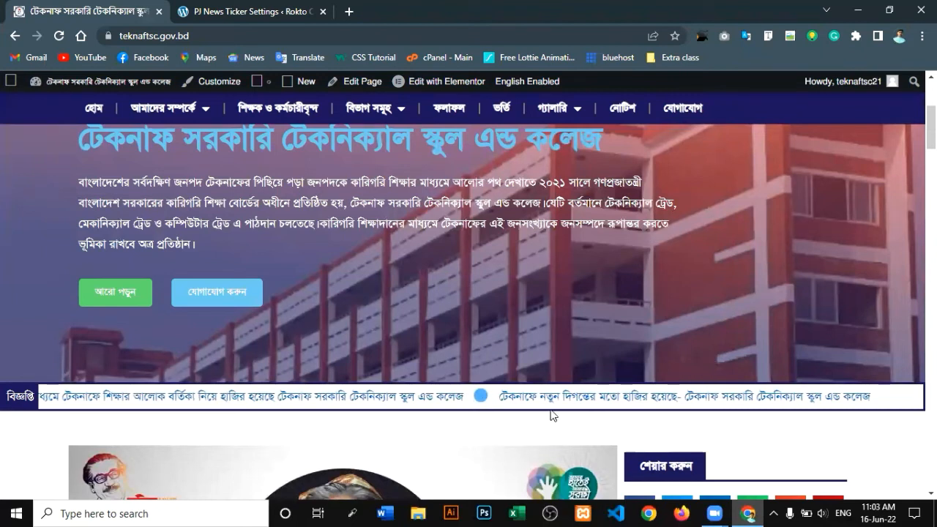
key(ctrl+Tab)
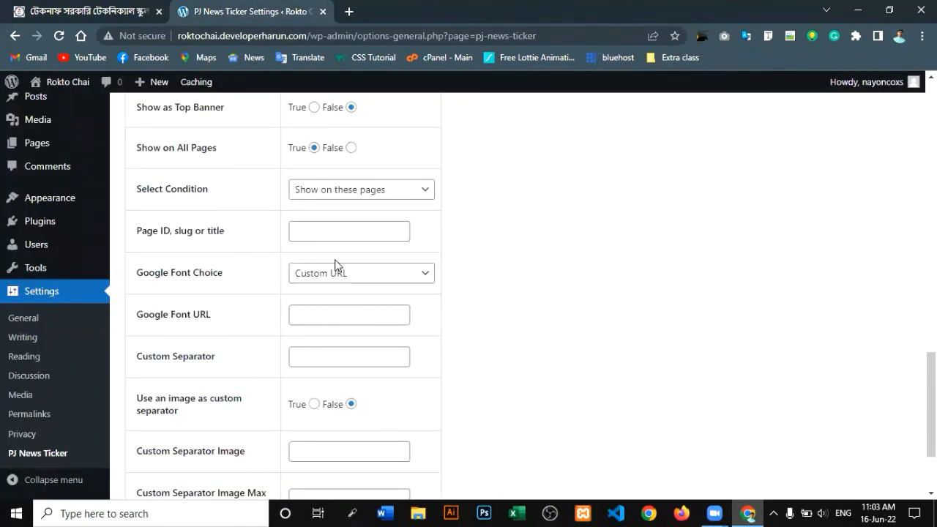
click(341, 360)
text(🔵)
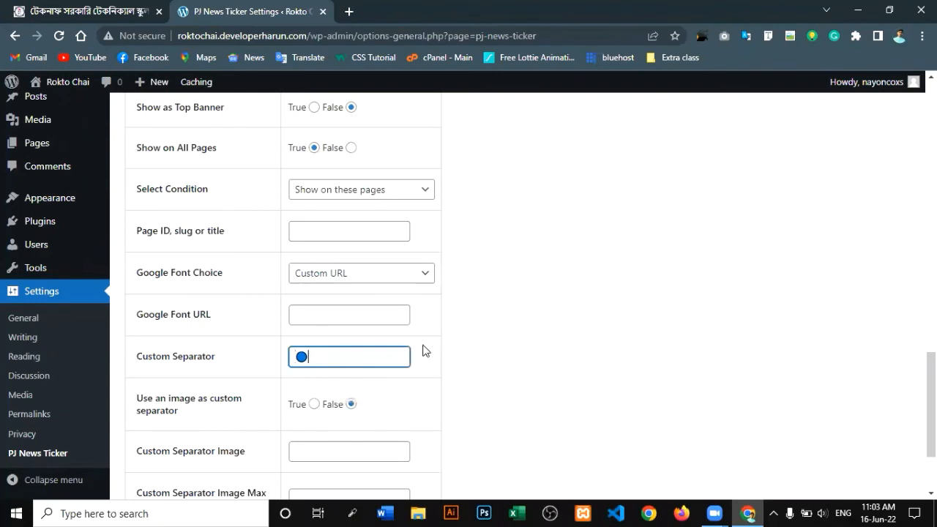
scroll(389, 341, down, 1)
scroll(380, 334, down, 1)
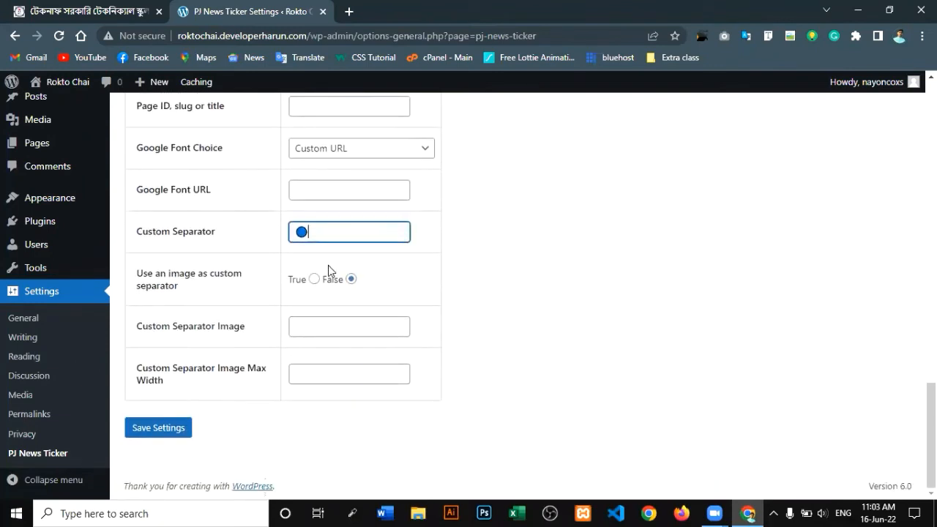
drag(306, 230, 299, 229)
click(331, 266)
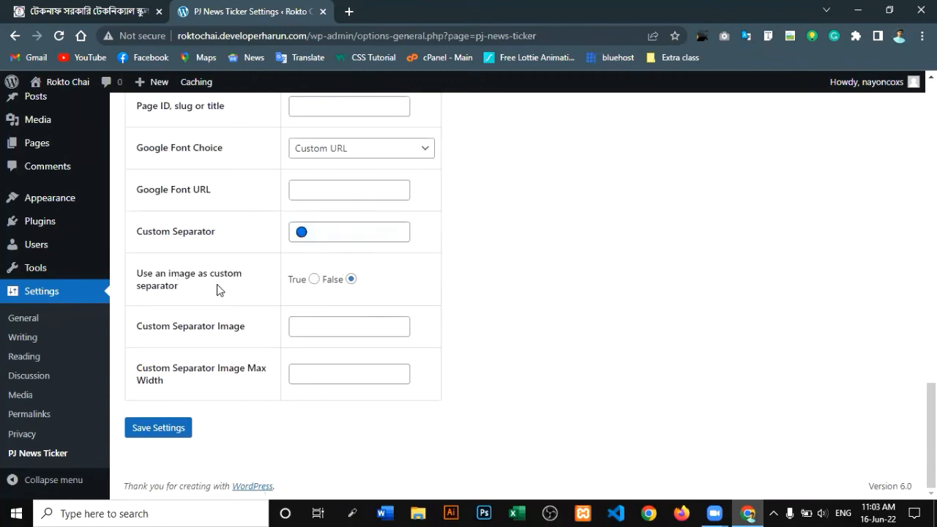
Step: Try using an image as custom separator, check its image and max width fields, and switch the option back to False
click(313, 280)
click(316, 320)
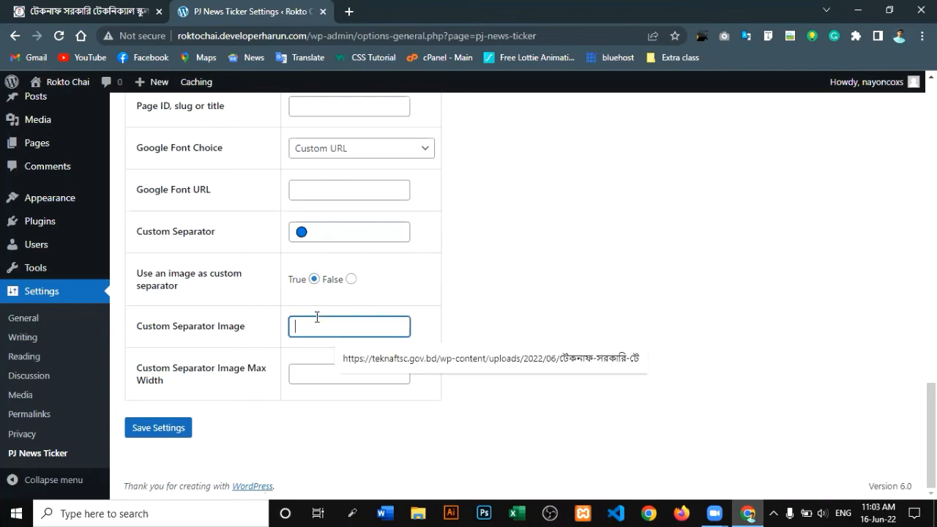
click(299, 372)
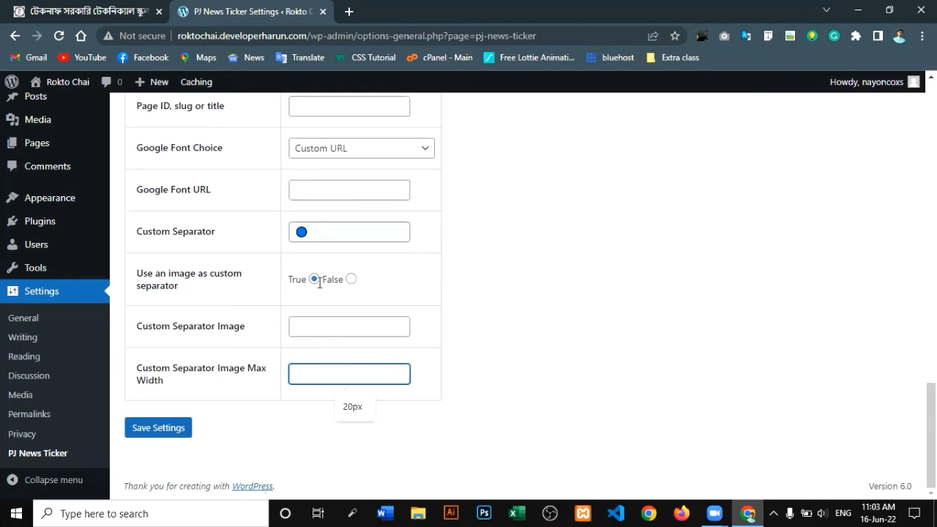
click(351, 280)
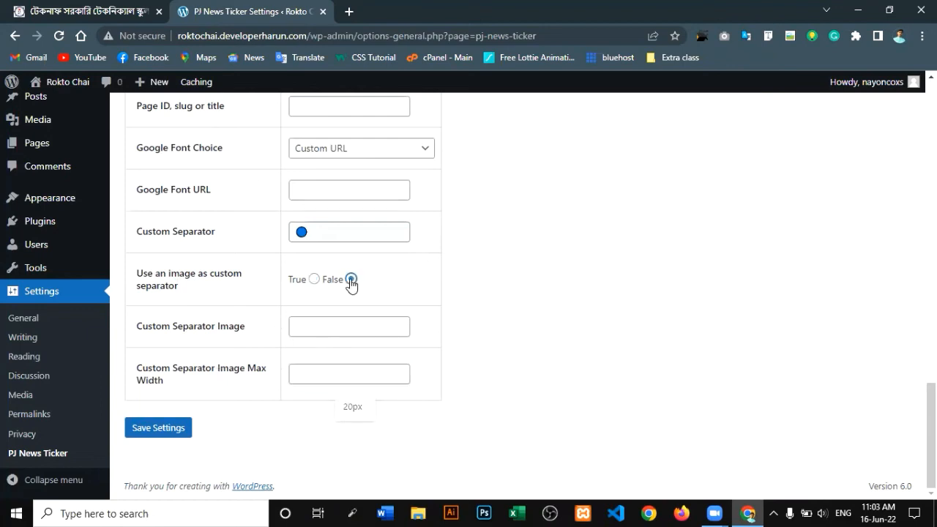
Step: Save the news ticker settings and copy the shortcode [pj-news-ticker] from the settings page's introduction
click(135, 432)
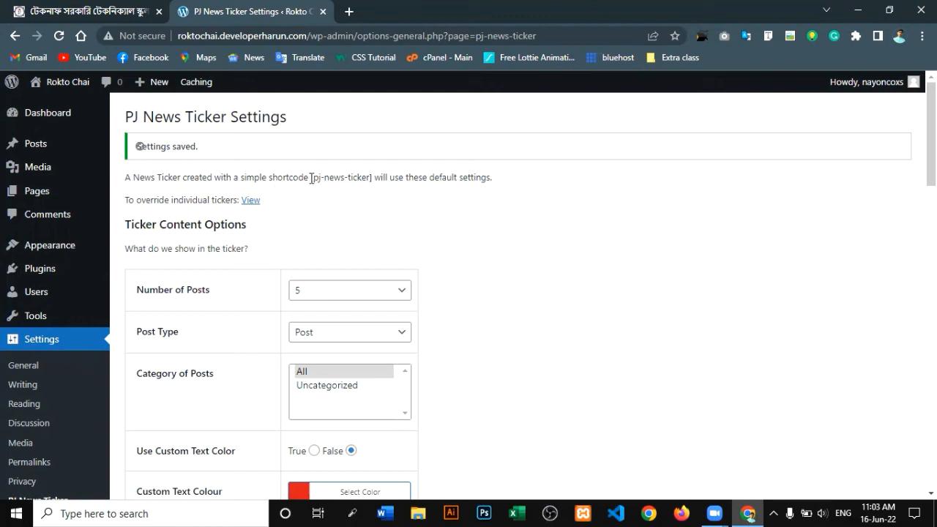
drag(311, 178, 374, 178)
key(ctrl+c)
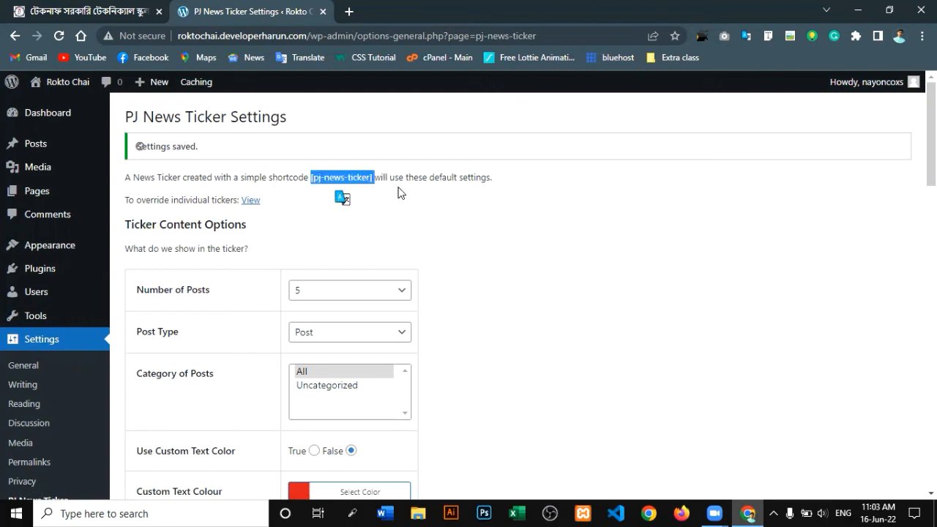
click(436, 203)
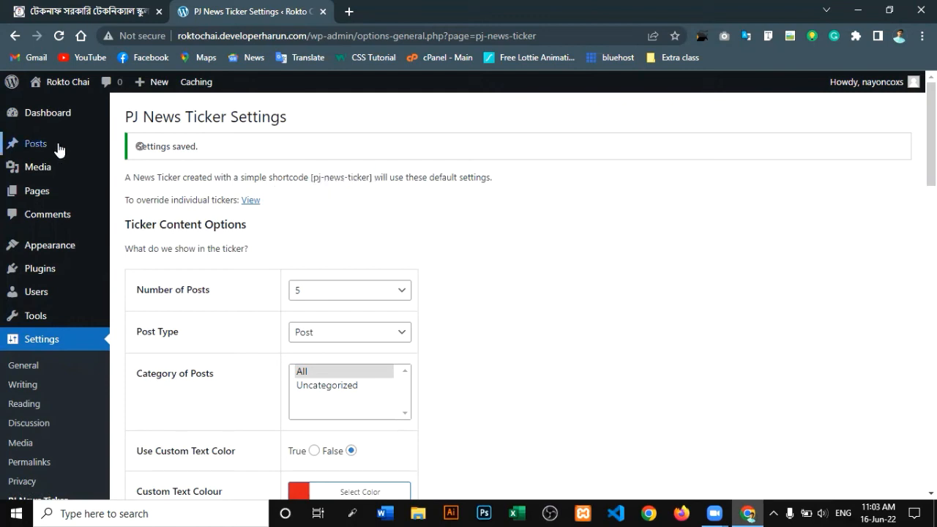
Step: Open the Home page for editing, insert the shortcode [pj-news-ticker] into its empty content and update the page
mouse_move(41, 190)
click(179, 190)
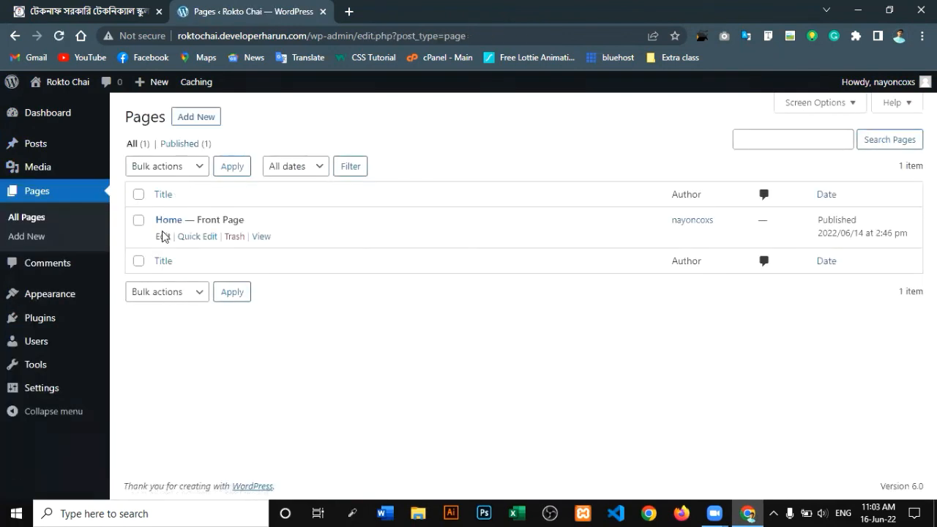
click(163, 237)
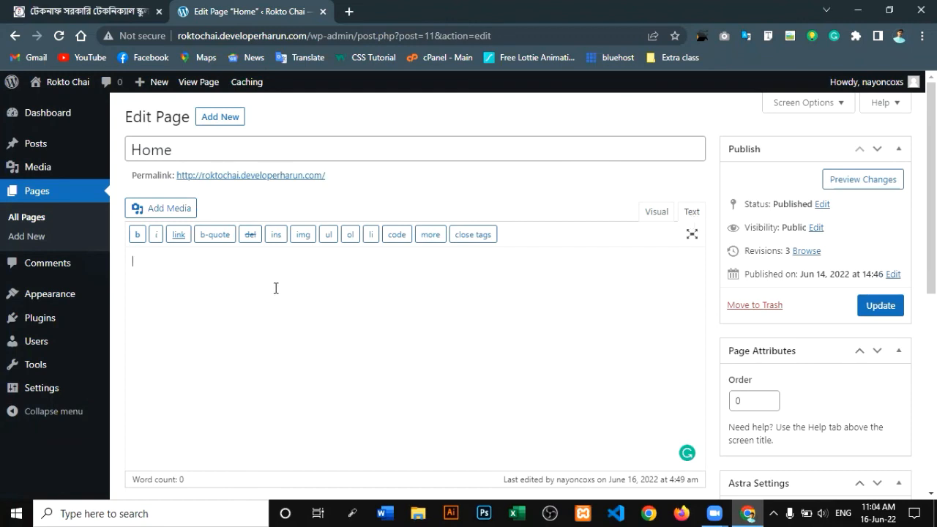
key(ctrl+v)
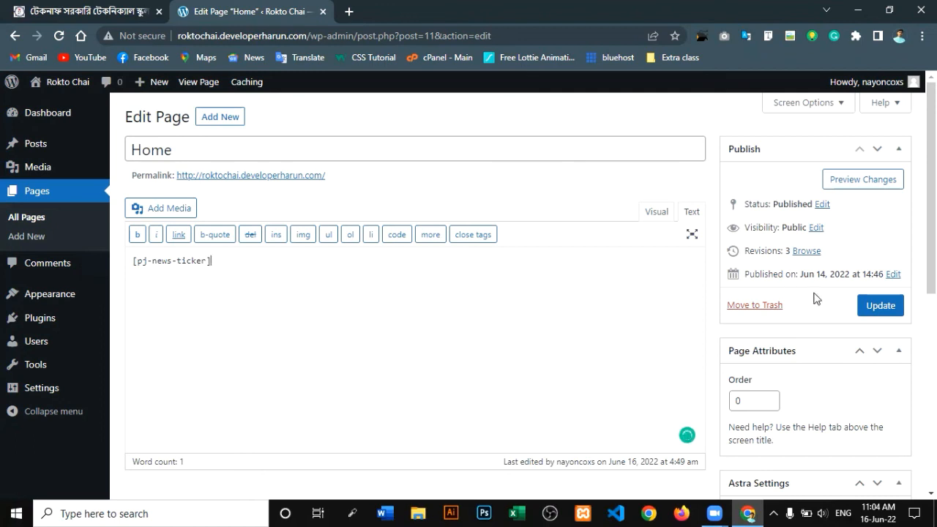
click(881, 310)
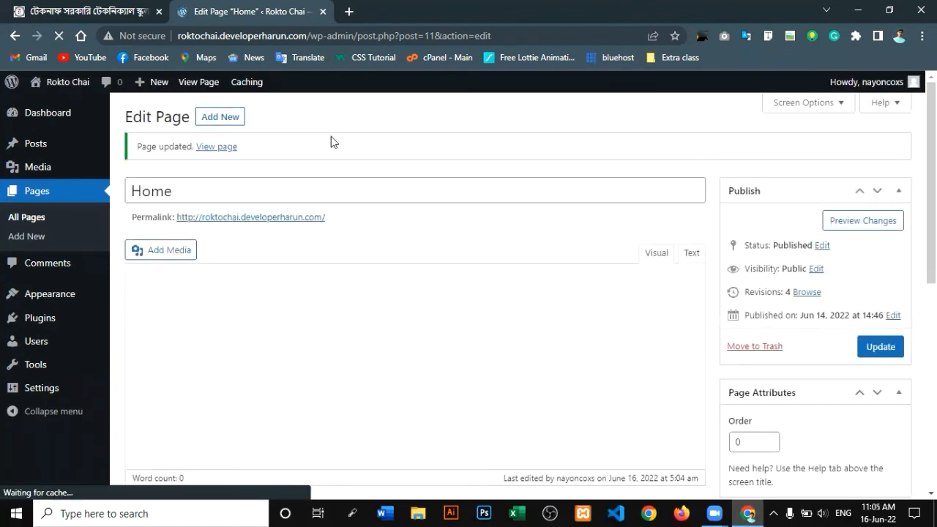
Step: View the updated Home page of the site in a new browser tab
right_click(202, 145)
click(241, 155)
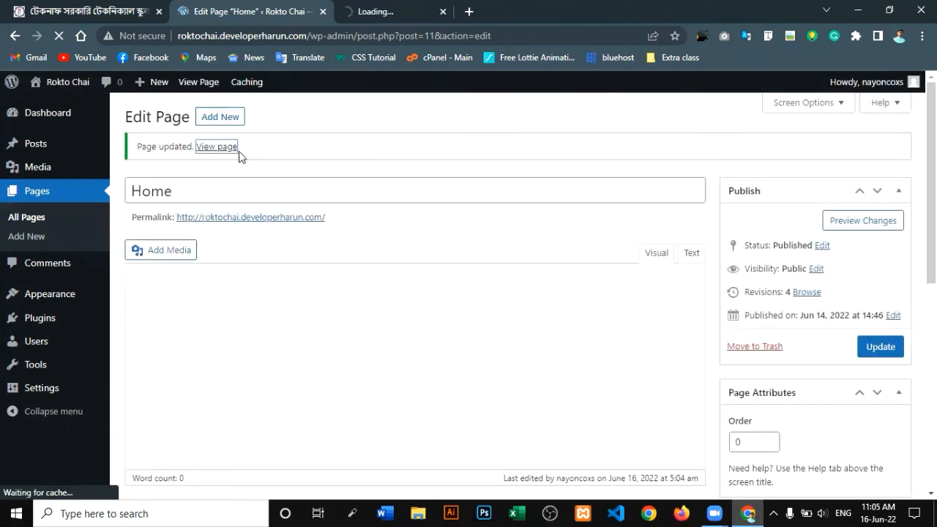
click(346, 11)
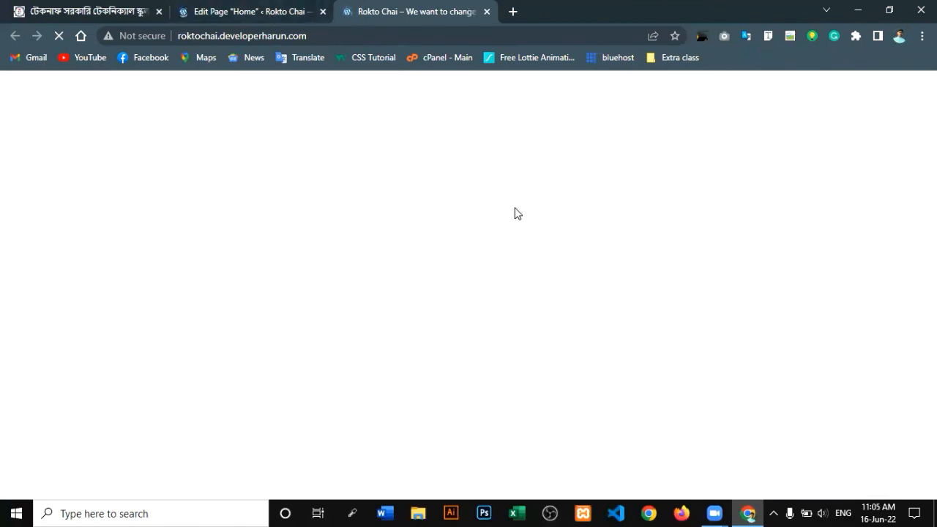